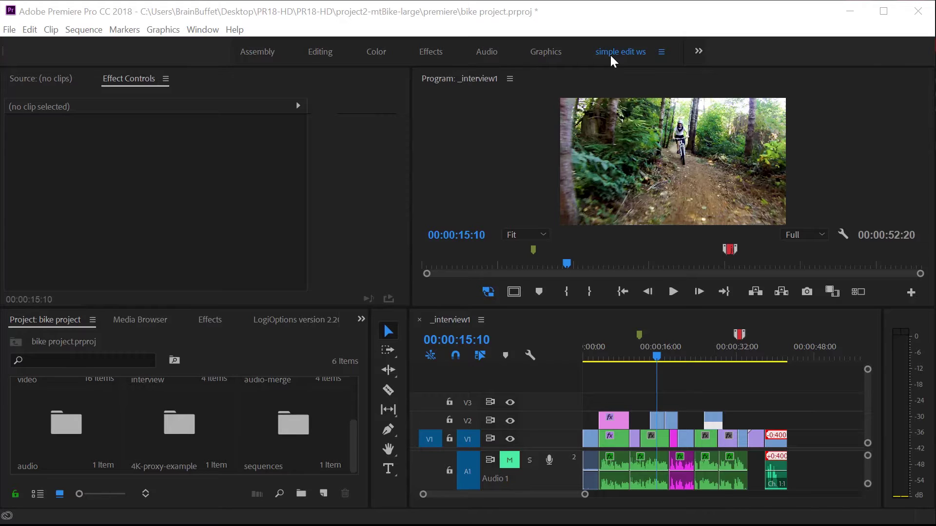
Preview the edit, then search the Effects panel for 'white' to find Black & White
left_click(610, 51)
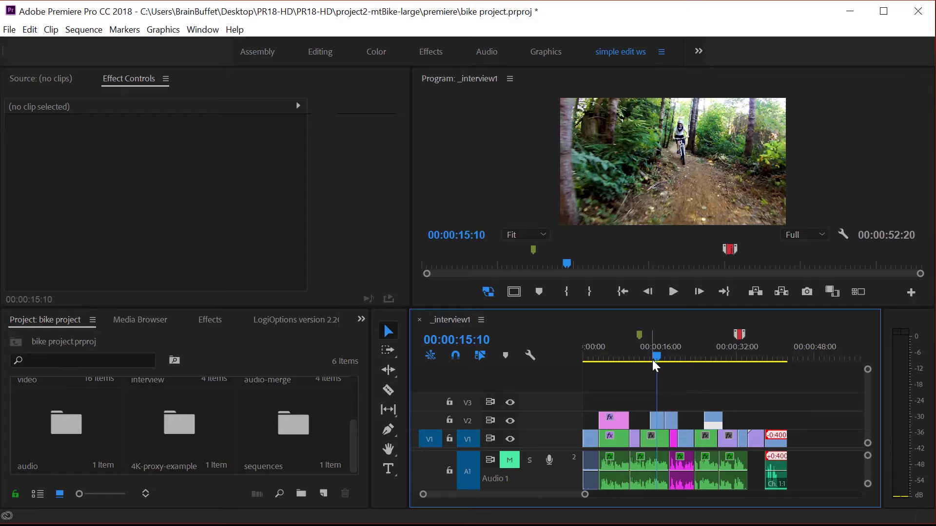
left_click_drag(655, 355, 672, 358)
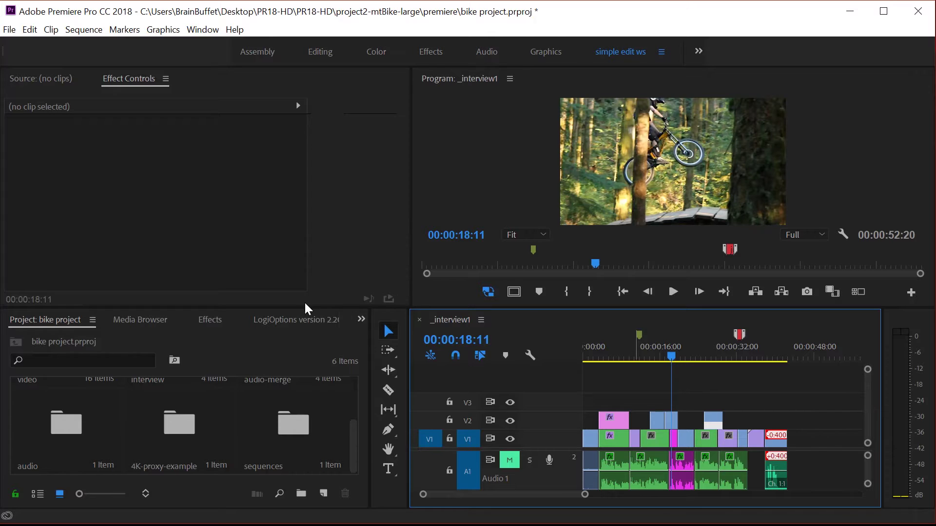
left_click(209, 320)
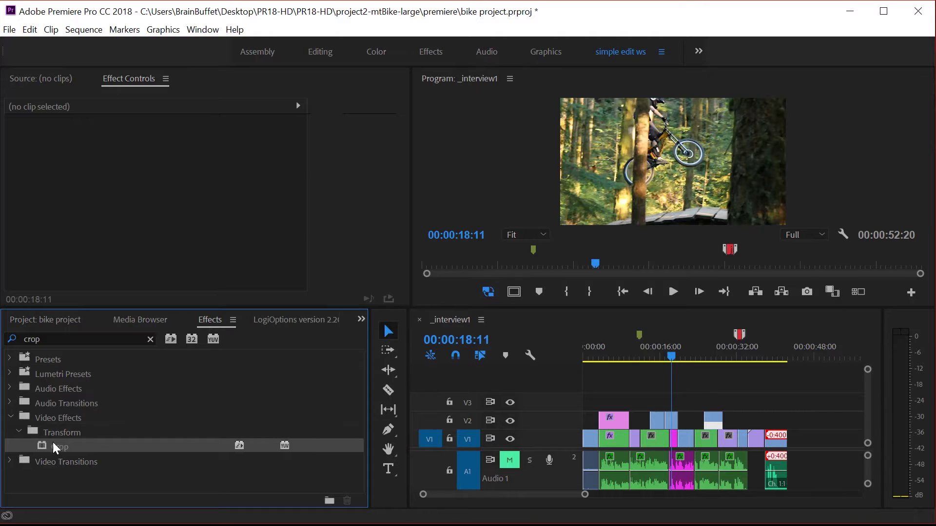
left_click(7, 342)
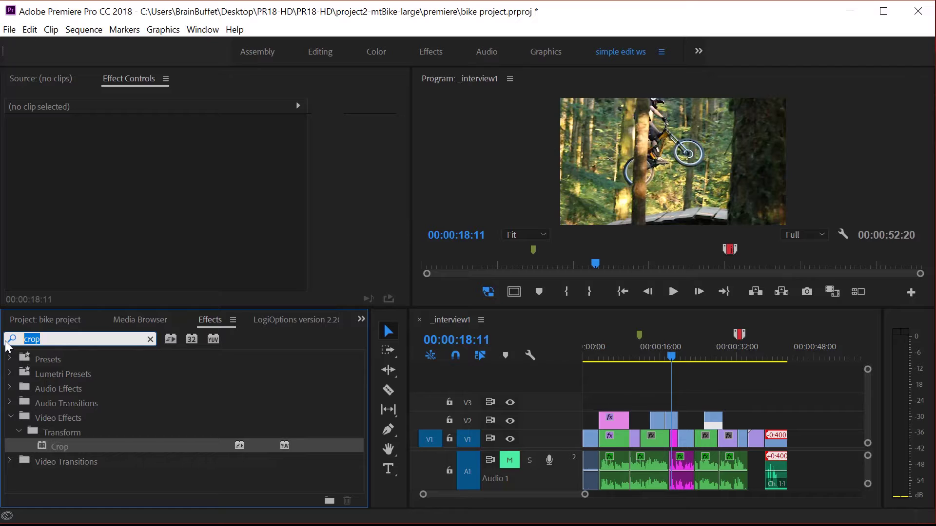
type("kkb")
key("BackSpace")
key("BackSpace")
key("BackSpace")
type("black")
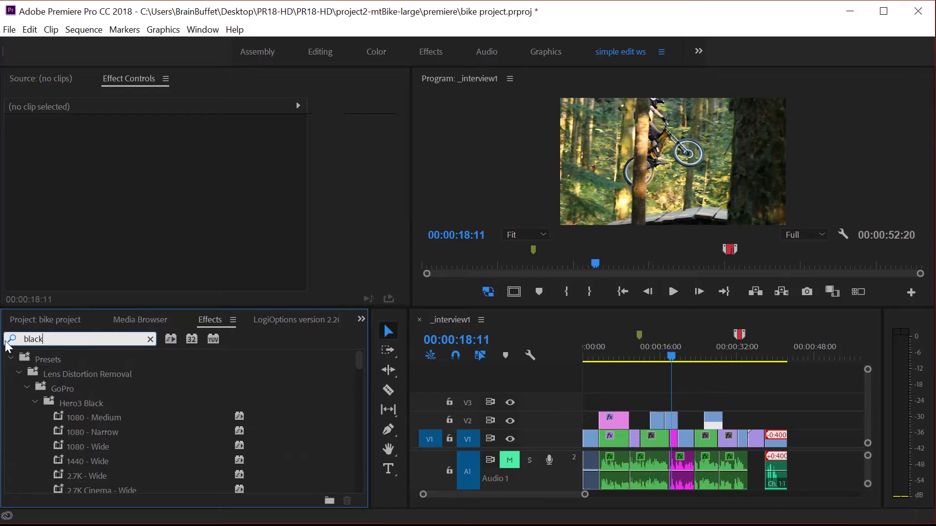
key("BackSpace")
key("BackSpace")
key("BackSpace")
key("BackSpace")
key("BackSpace")
type("white")
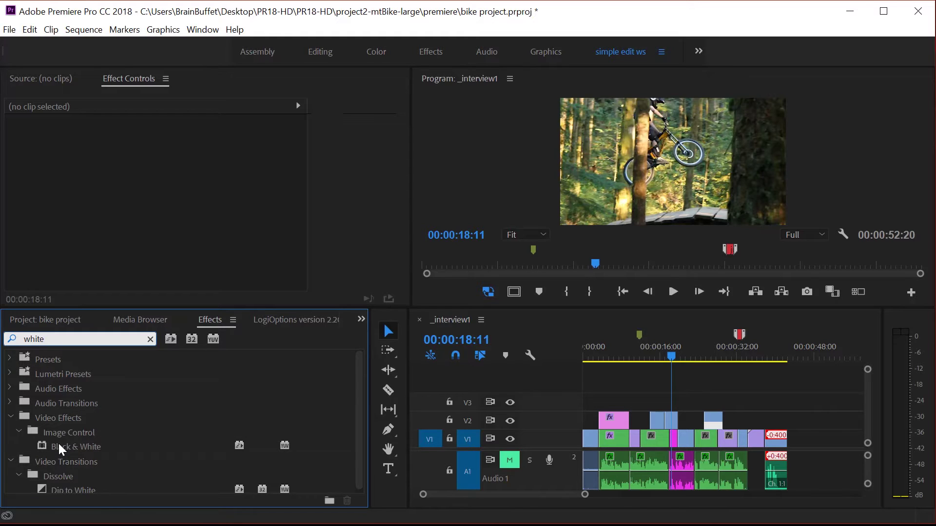
Try Black & White on jump.mov, undo it, and return to the interview shot
left_click_drag(58, 442, 670, 423)
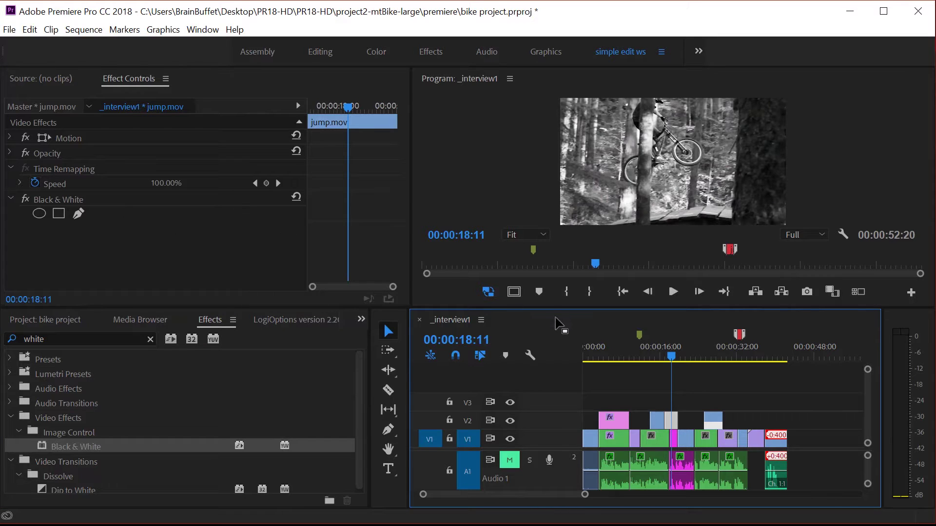
key("ctrl+z")
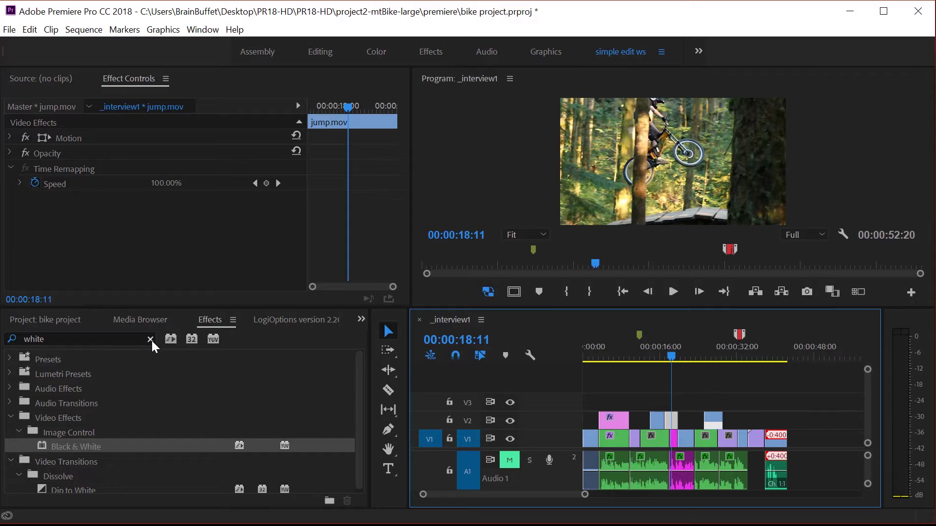
mouse_move(669, 353)
left_mouse_down()
mouse_move(636, 358)
mouse_move(653, 361)
left_mouse_up()
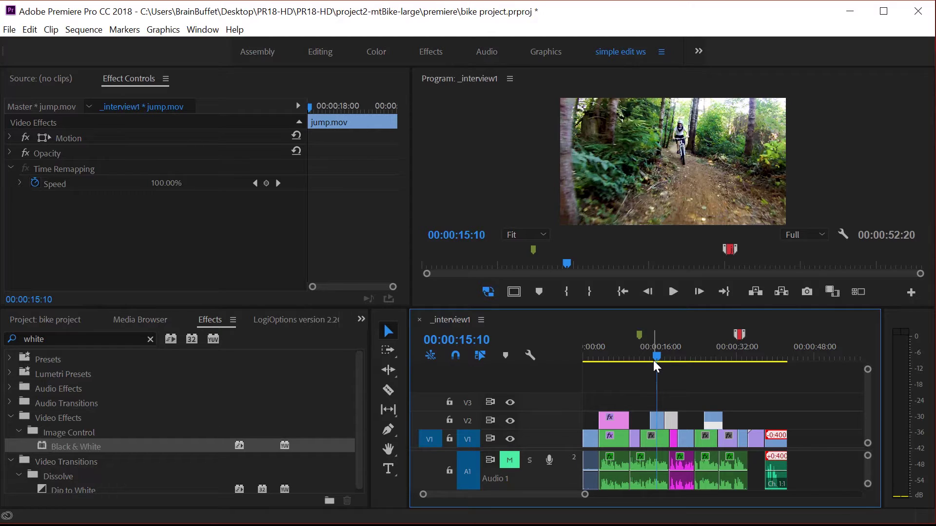
Create a 1920x1080, 29.97 fps Adjustment Layer via File > New in the bike project
left_click(43, 322)
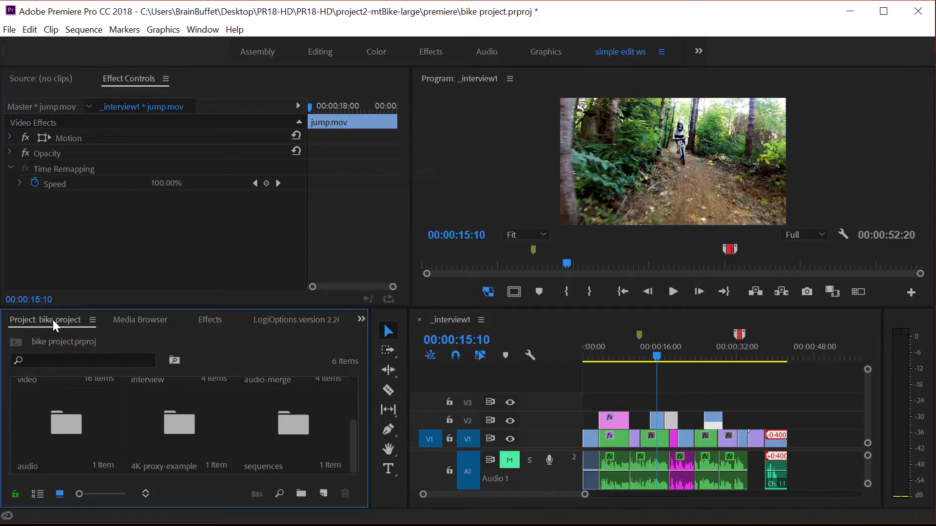
left_click(324, 493)
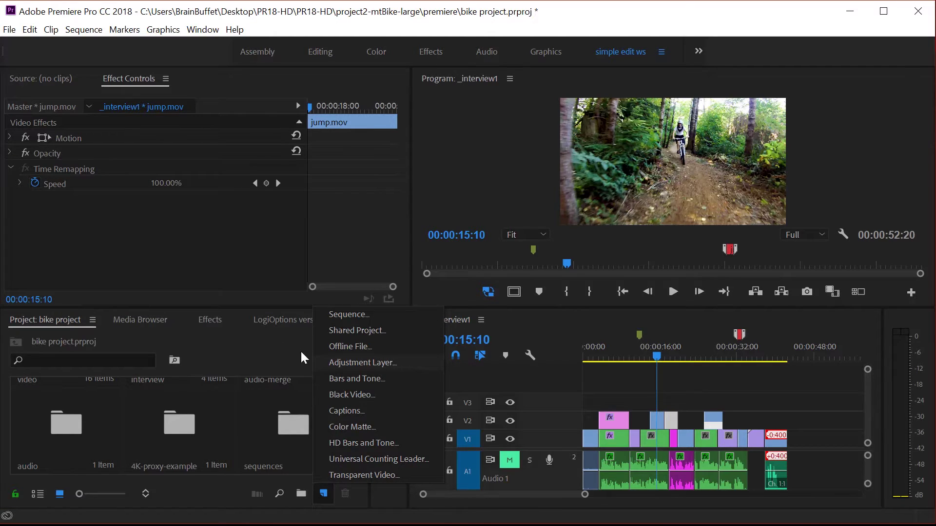
left_click(54, 319)
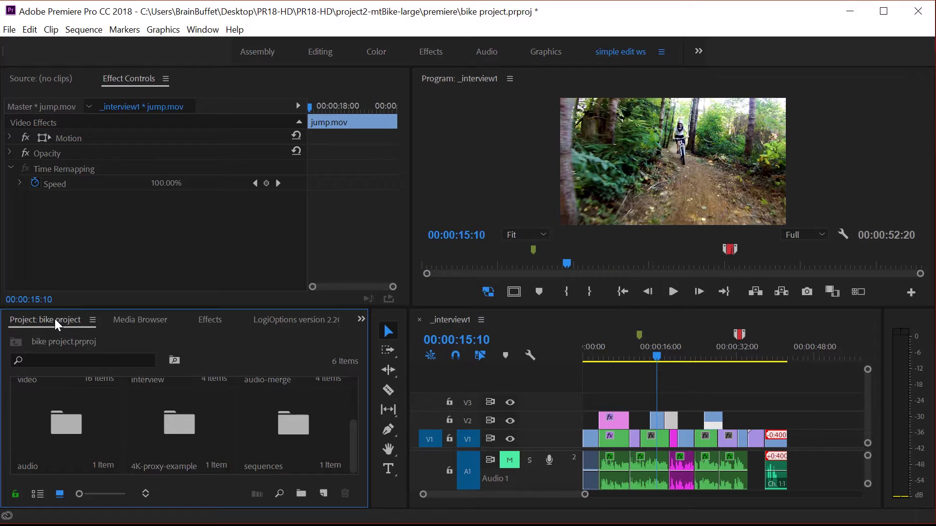
left_click(9, 29)
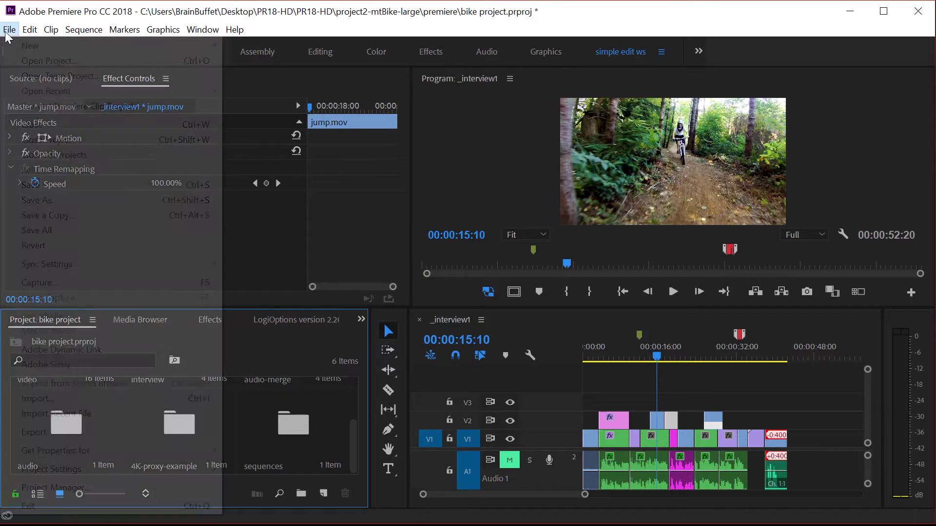
mouse_move(69, 49)
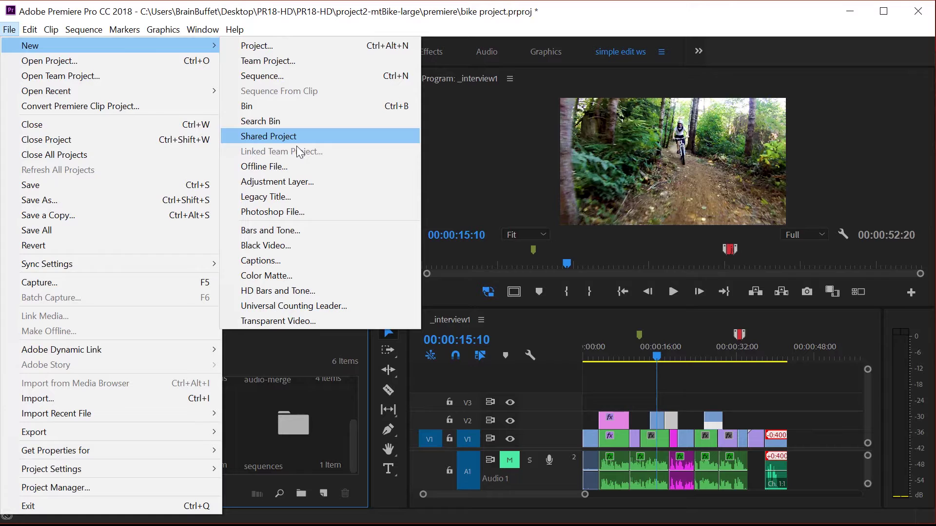
left_click(309, 185)
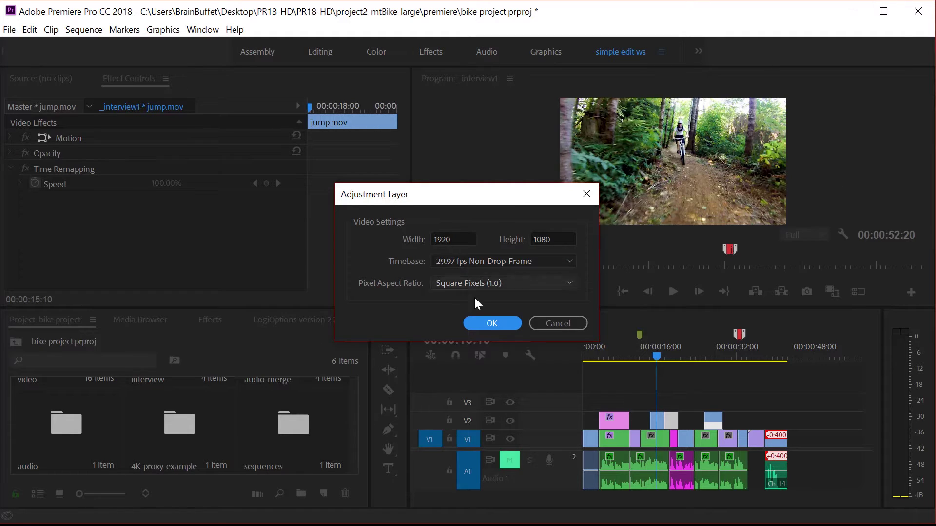
left_click(486, 322)
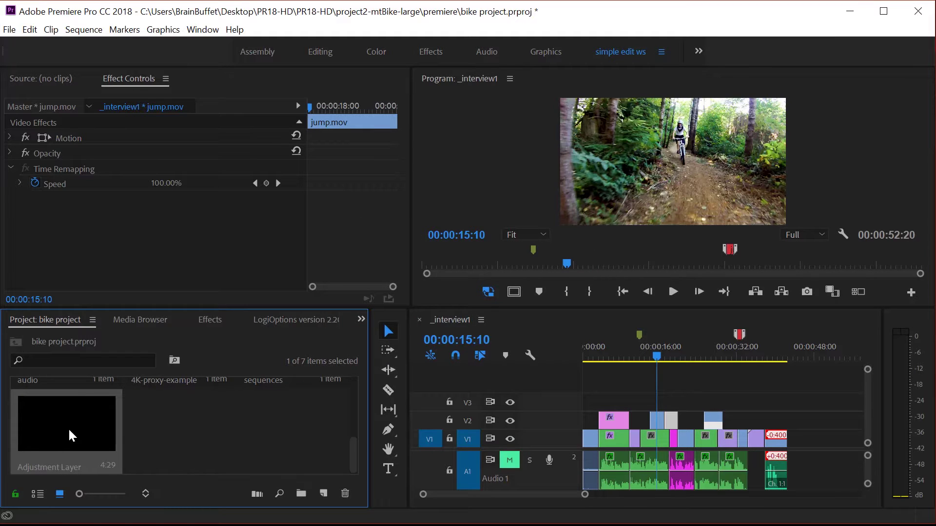
Drop the Adjustment Layer on V3 and stretch it to the end of the sequence
left_click_drag(68, 428, 549, 405)
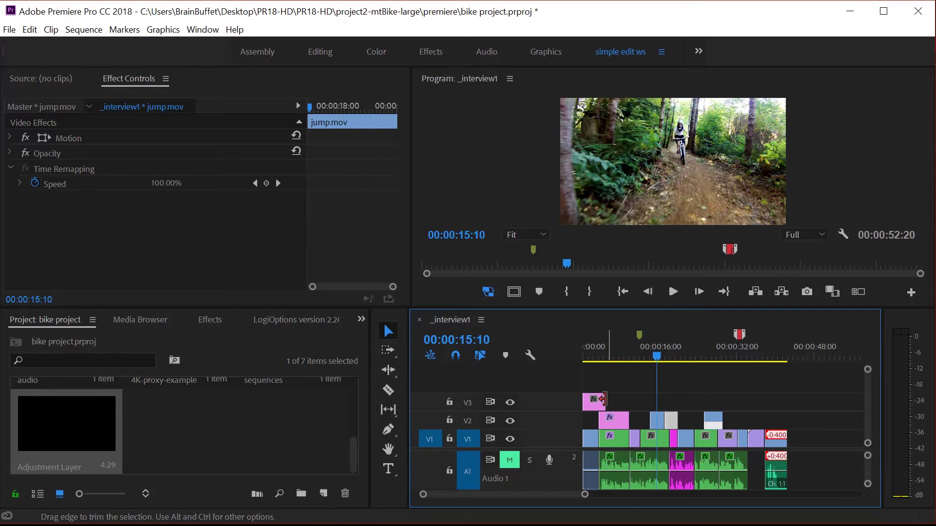
left_click_drag(612, 402, 783, 403)
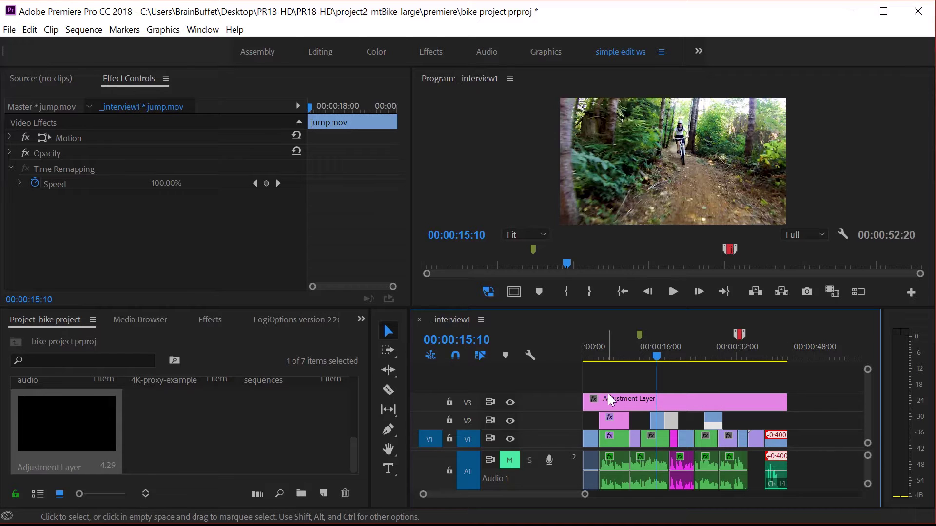
mouse_move(656, 355)
left_mouse_down()
mouse_move(640, 357)
mouse_move(655, 360)
left_mouse_up()
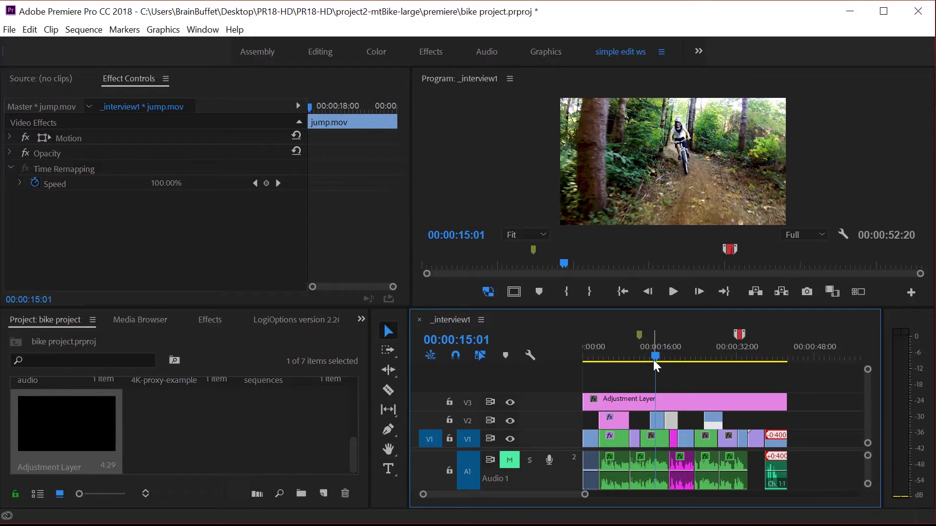
Apply Black & White to the V3 adjustment layer and preview the grayscale edit
left_click(209, 319)
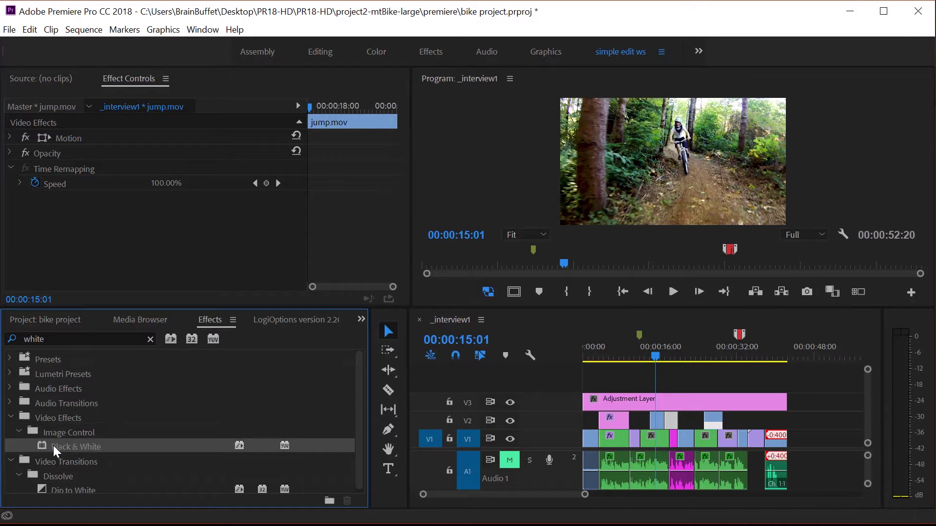
left_click_drag(53, 446, 635, 400)
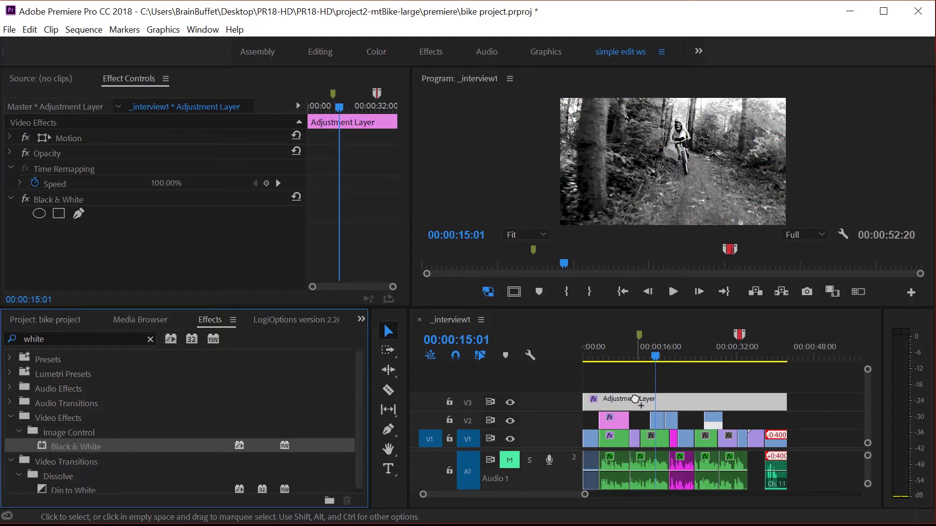
mouse_move(658, 356)
left_mouse_down()
mouse_move(726, 361)
mouse_move(661, 364)
left_mouse_up()
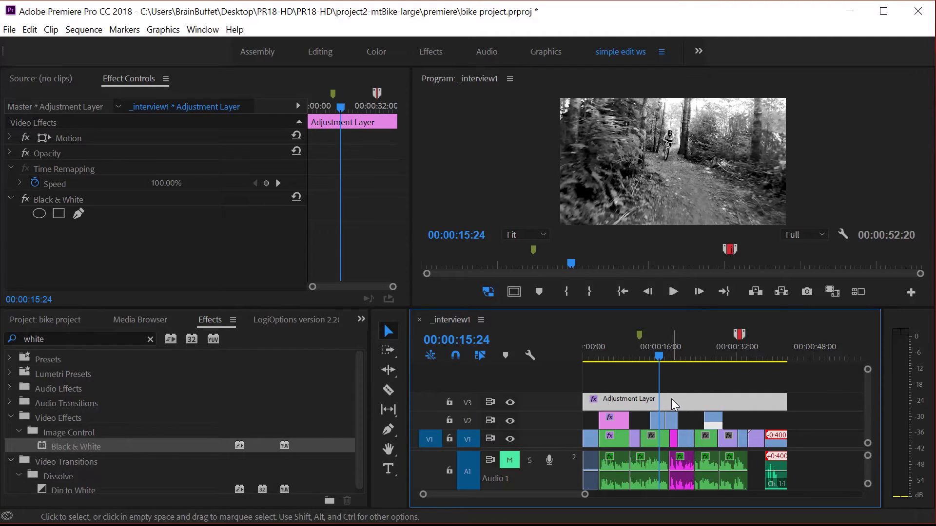
Turn off opacity keyframing and lower the adjustment layer's opacity to 35%
left_click(9, 152)
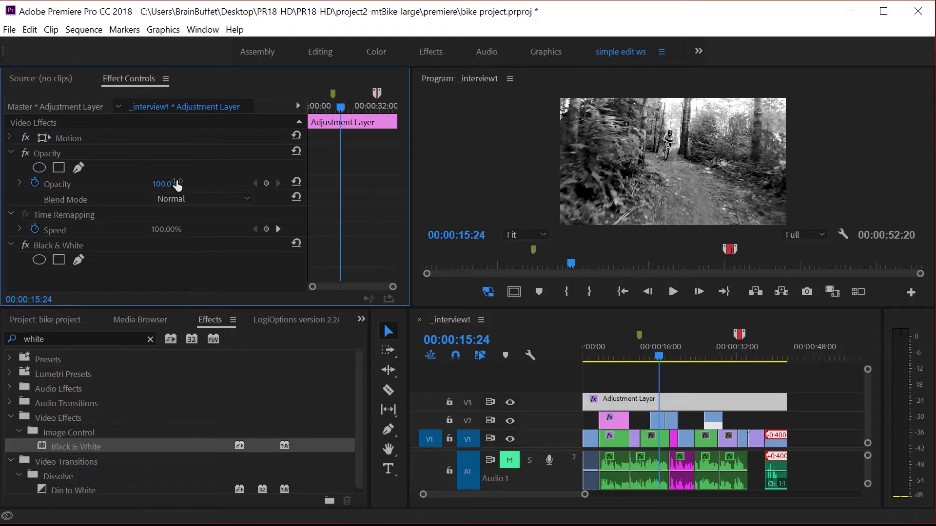
left_click(36, 182)
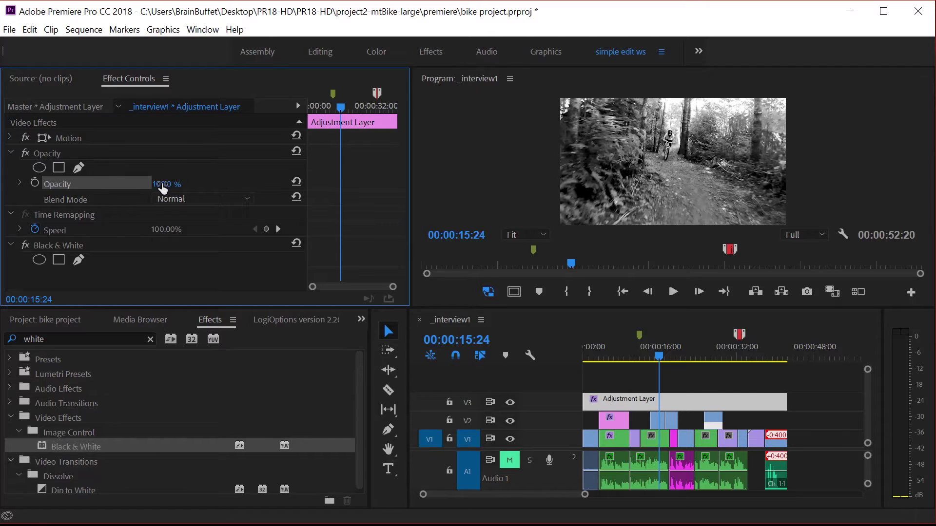
left_click_drag(166, 183, 134, 183)
left_click(670, 359)
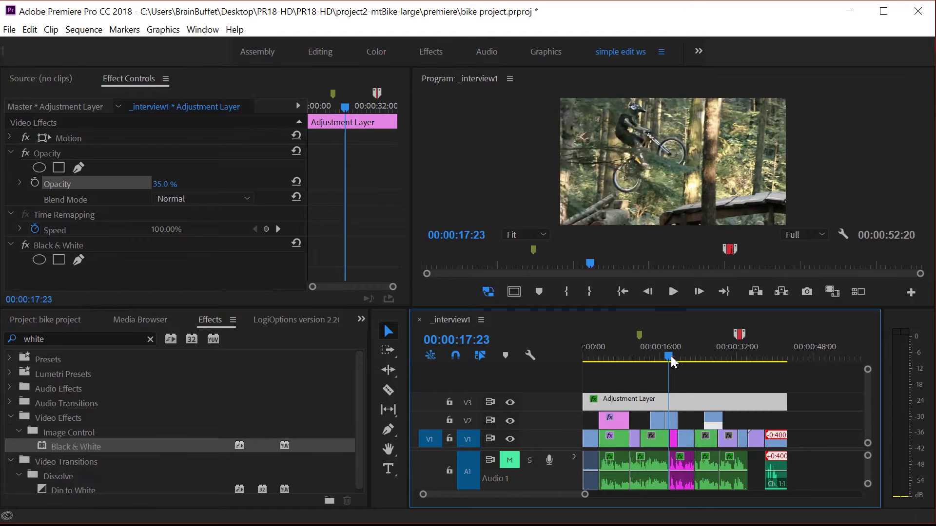
mouse_move(671, 359)
left_mouse_down()
mouse_move(741, 362)
mouse_move(651, 362)
mouse_move(660, 364)
left_mouse_up()
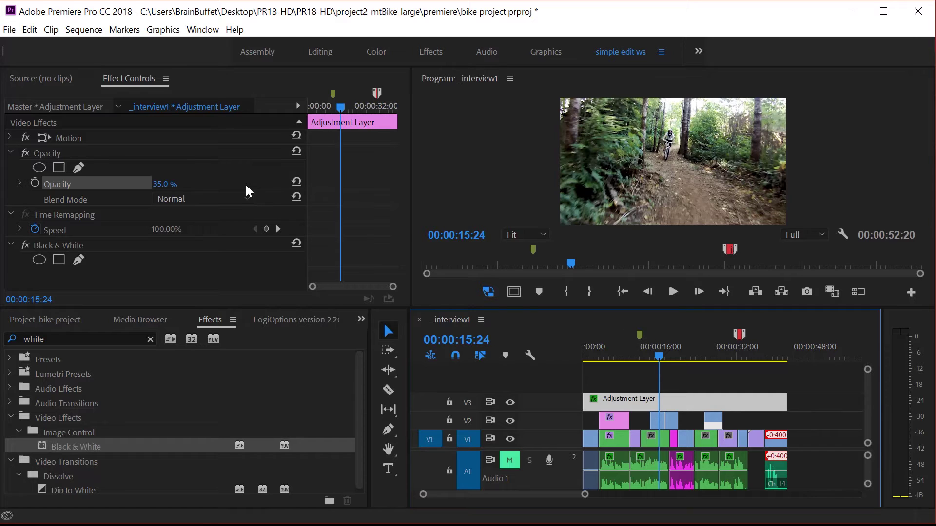
Collapse Opacity and preview the partly desaturated edit at 00:00:15:24
left_click(10, 152)
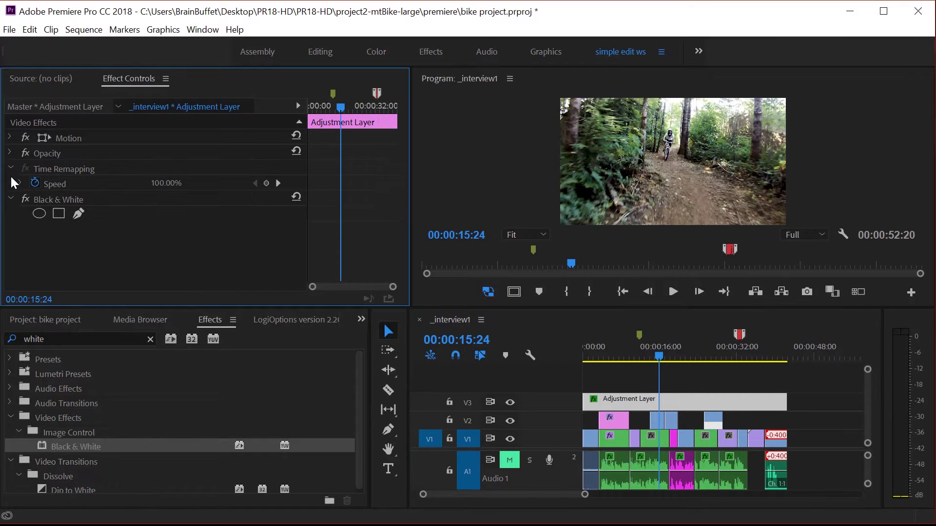
left_click(54, 199)
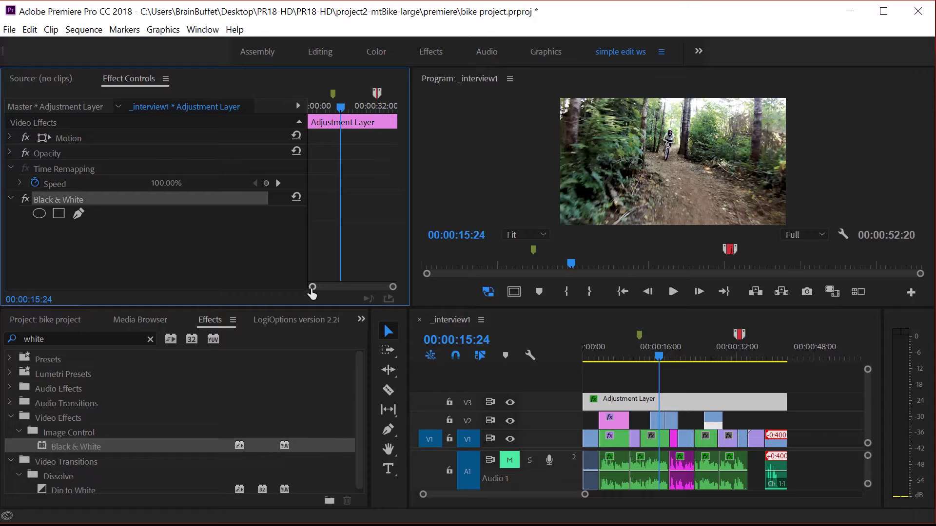
left_click(670, 357)
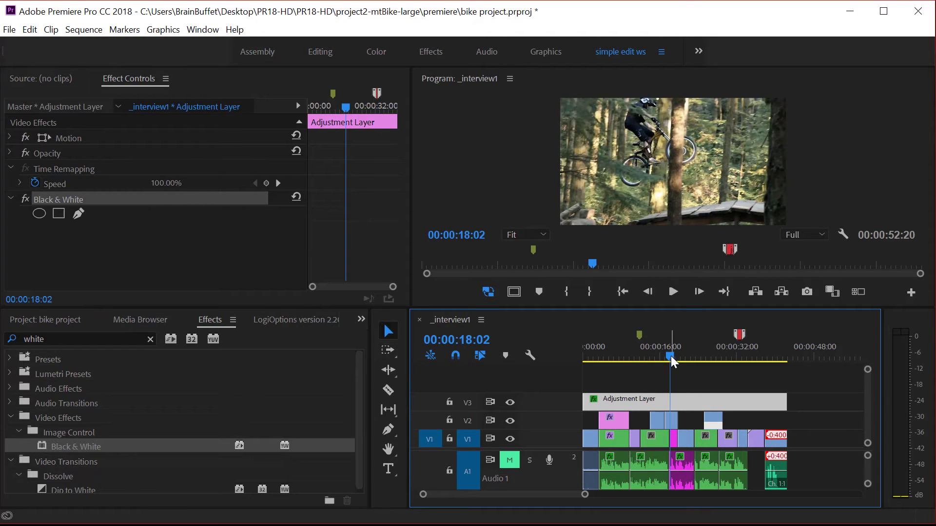
left_click_drag(670, 356, 659, 356)
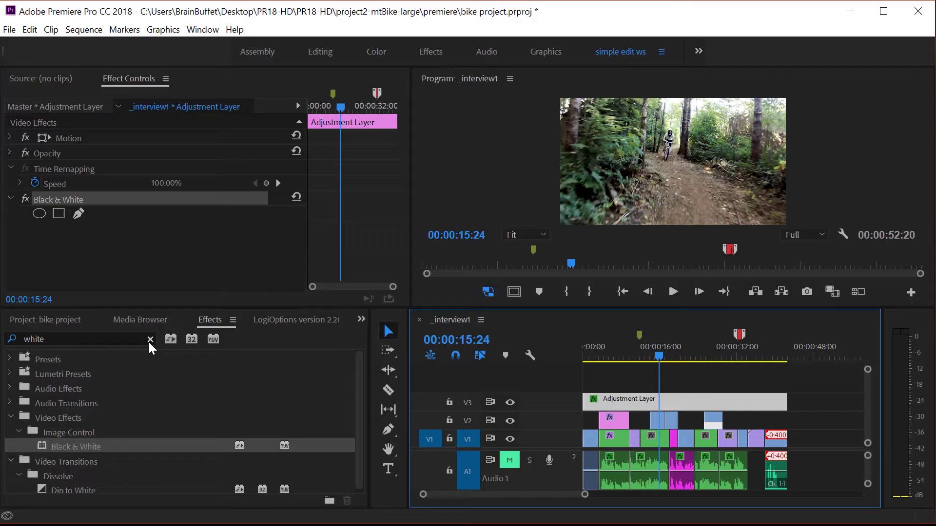
Replace the Effects search term 'white' with 'crop'
left_click(121, 340)
left_click_drag(121, 339, 3, 344)
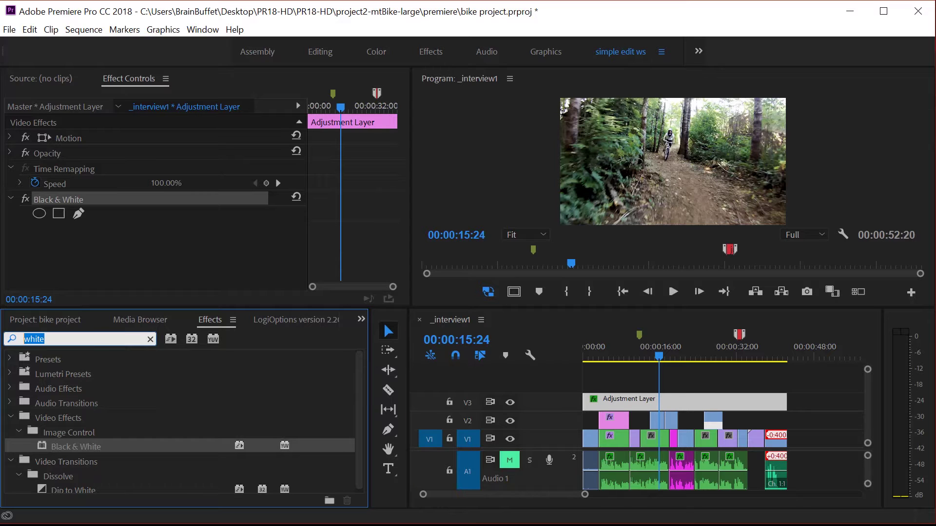
type("crop")
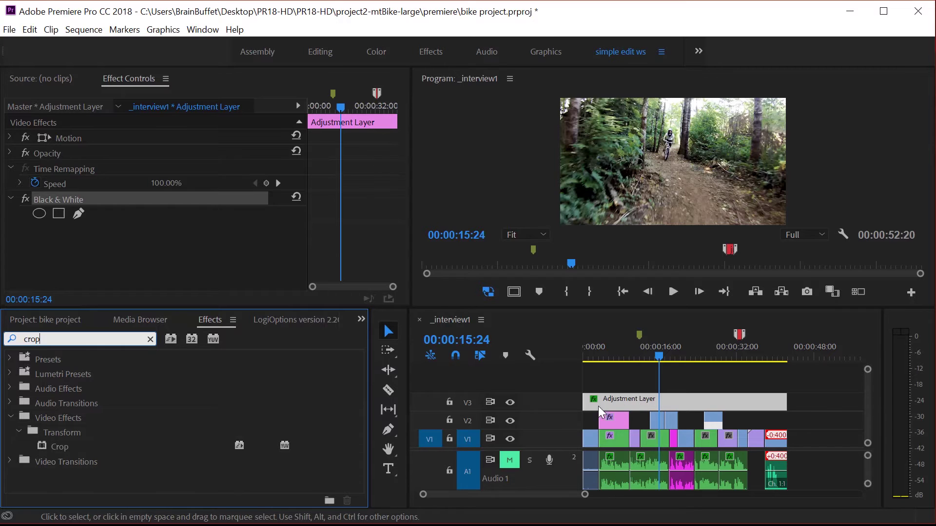
Apply the Crop effect to the V3 adjustment layer, adding it twice
left_click(639, 402)
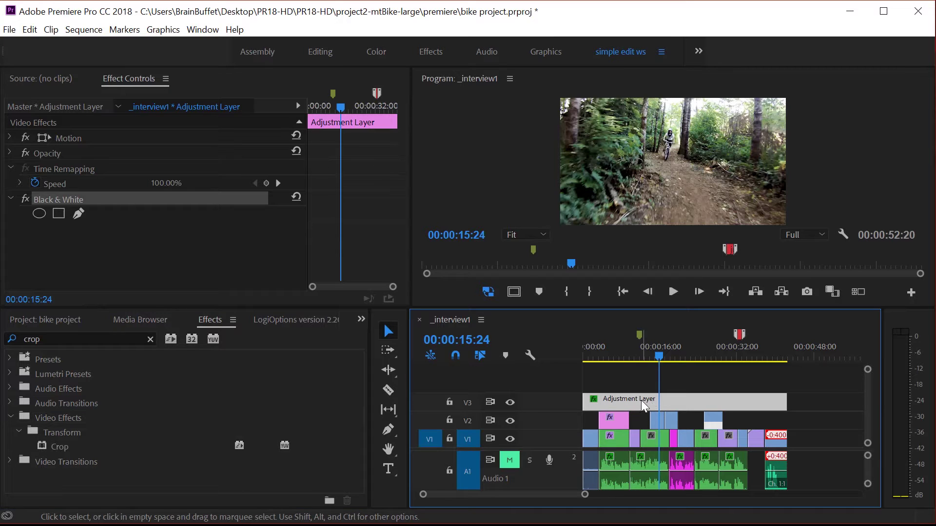
left_click(60, 448)
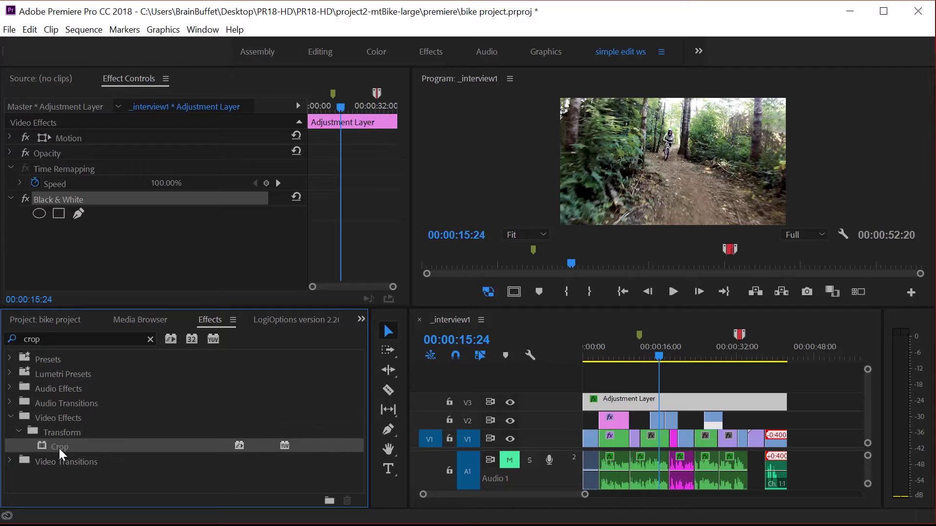
double_click(59, 447)
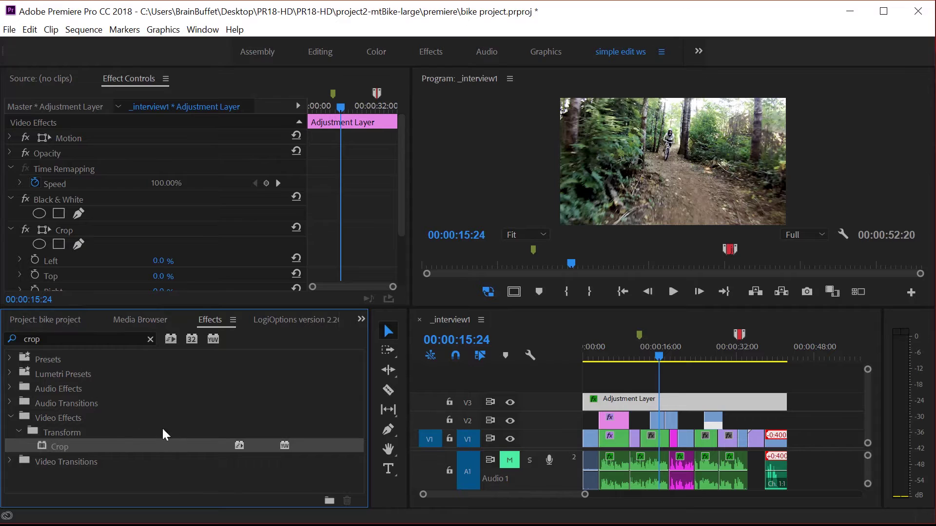
left_click_drag(72, 446, 626, 402)
Collapse Black & White and both Crop effects, and select the duplicate Crop
left_click(11, 198)
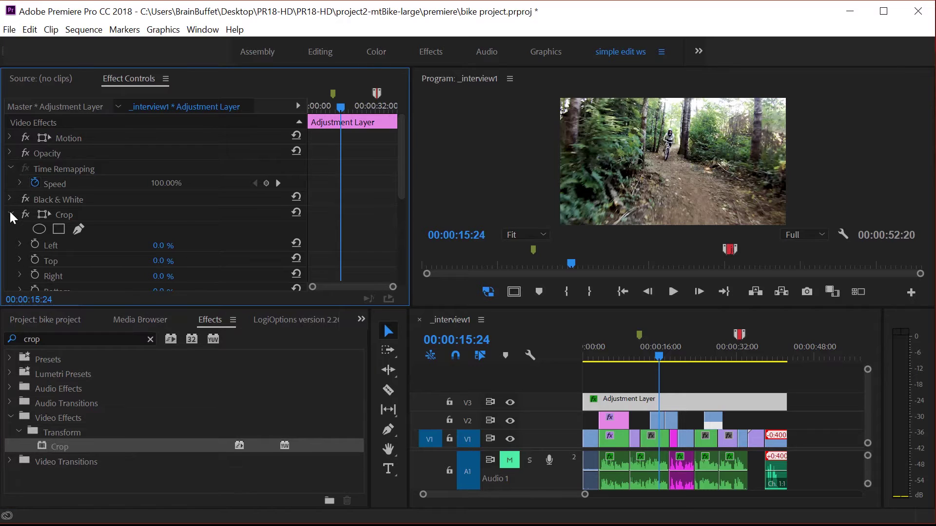
left_click(10, 214)
left_click(11, 230)
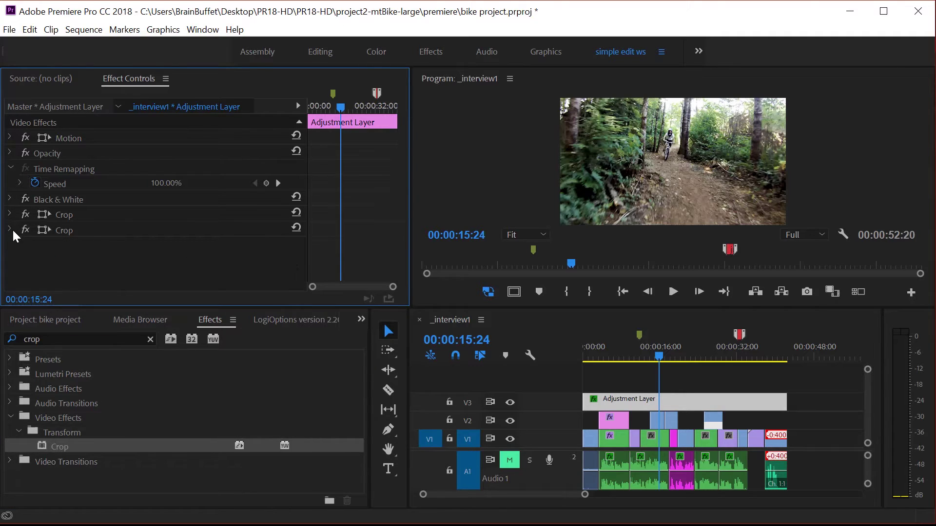
left_click(63, 230)
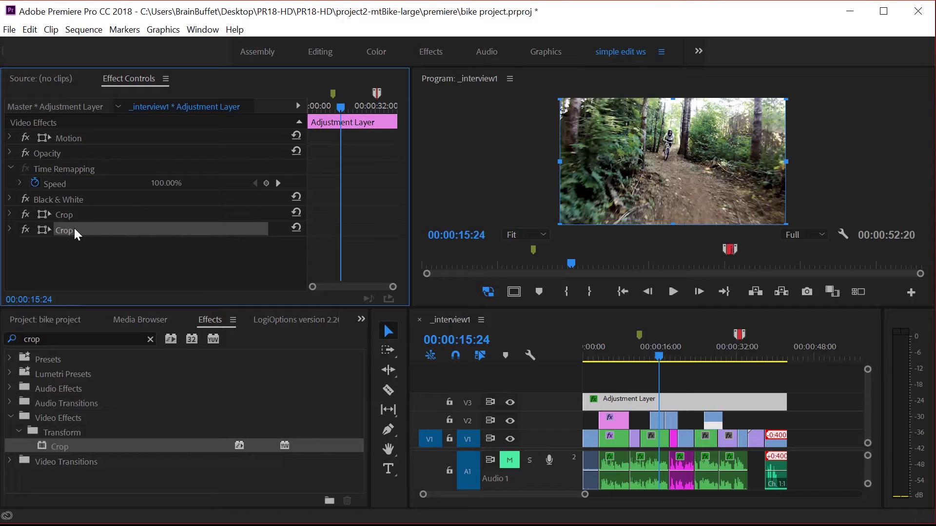
Delete the duplicate Crop and set the remaining Crop's Top to 13%
key("Delete")
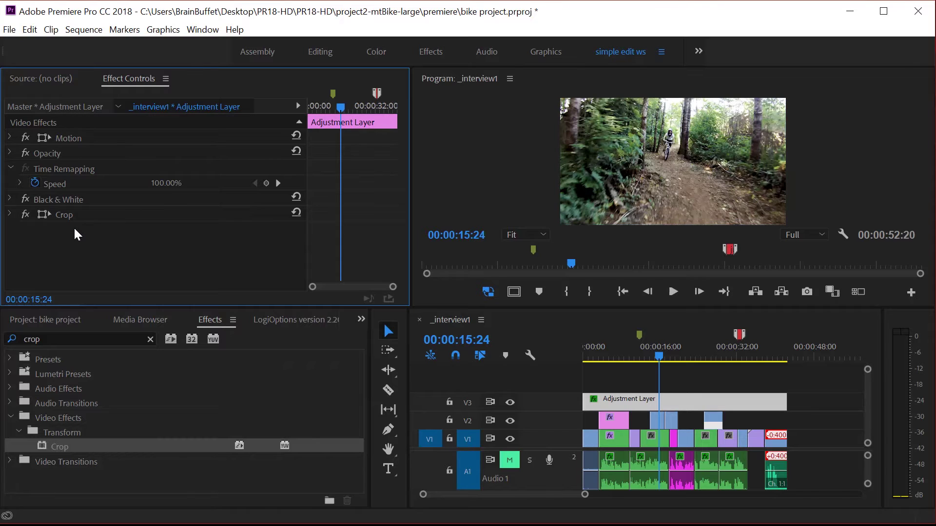
left_click(11, 214)
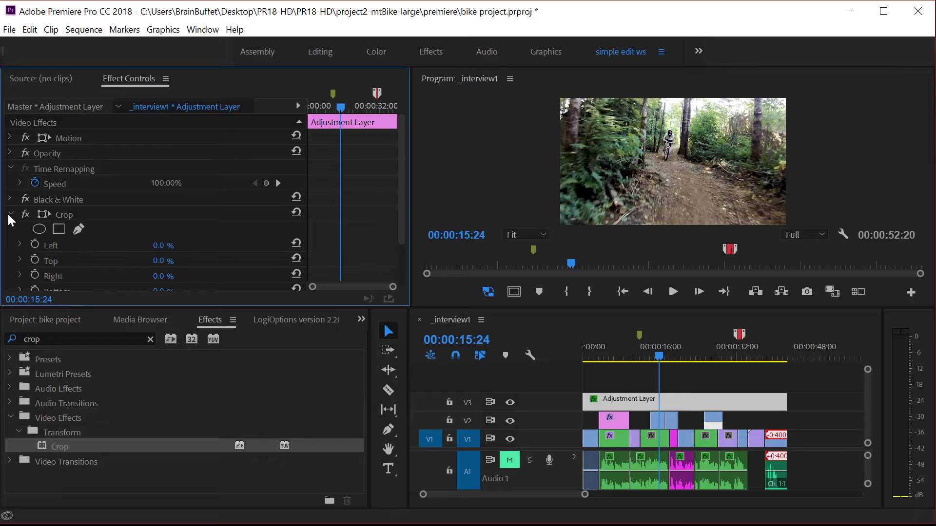
left_click(65, 214)
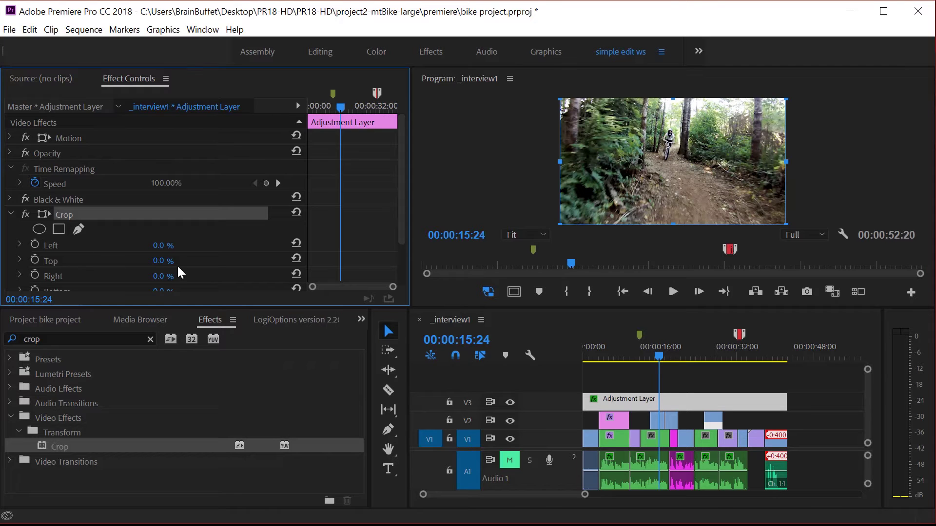
left_click_drag(159, 266, 190, 265)
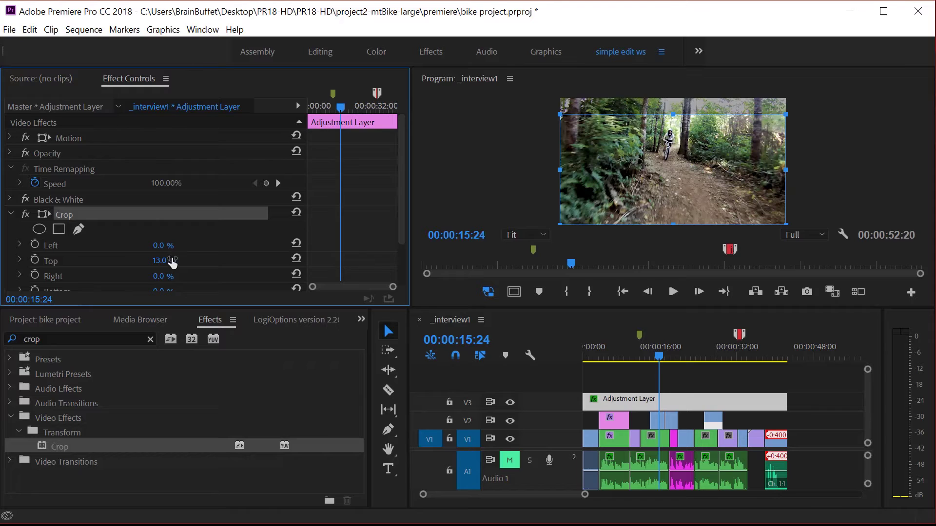
left_click(10, 152)
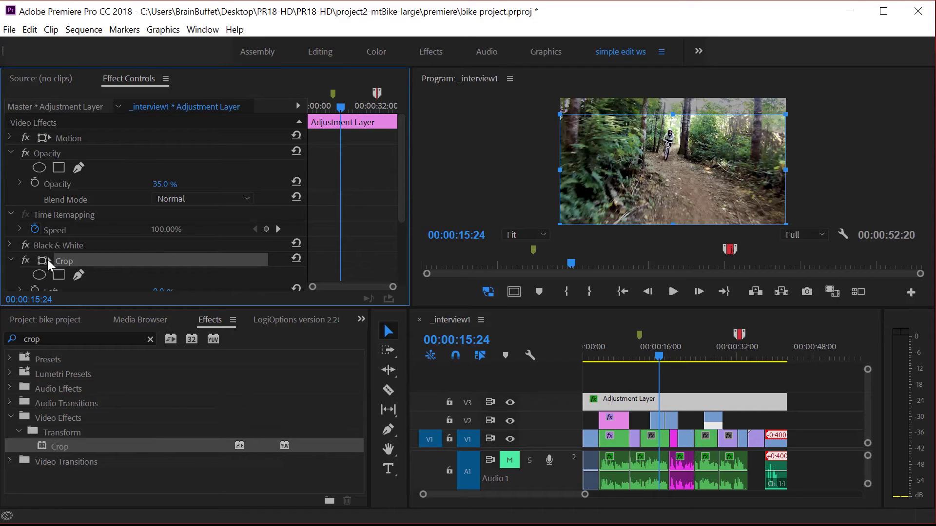
Remove Crop from the V3 layer and raise its opacity to 61%
key("Delete")
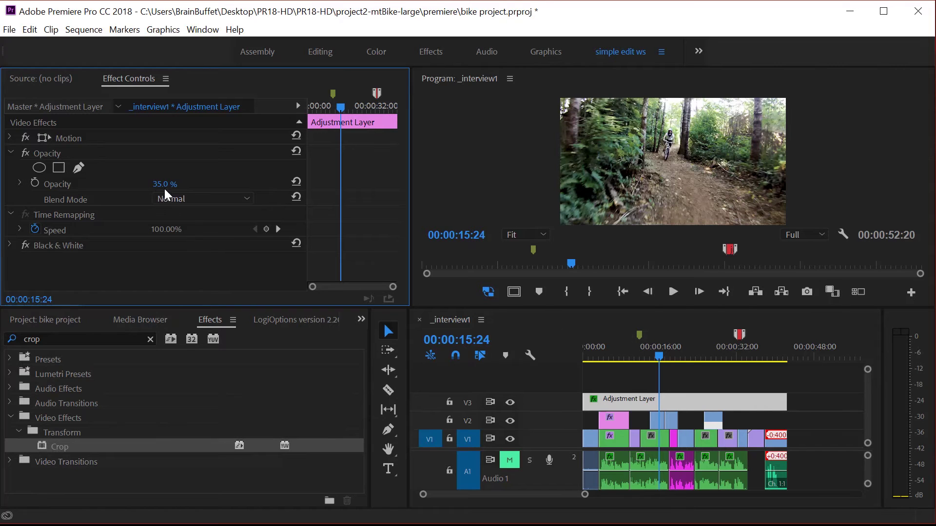
left_click(626, 400)
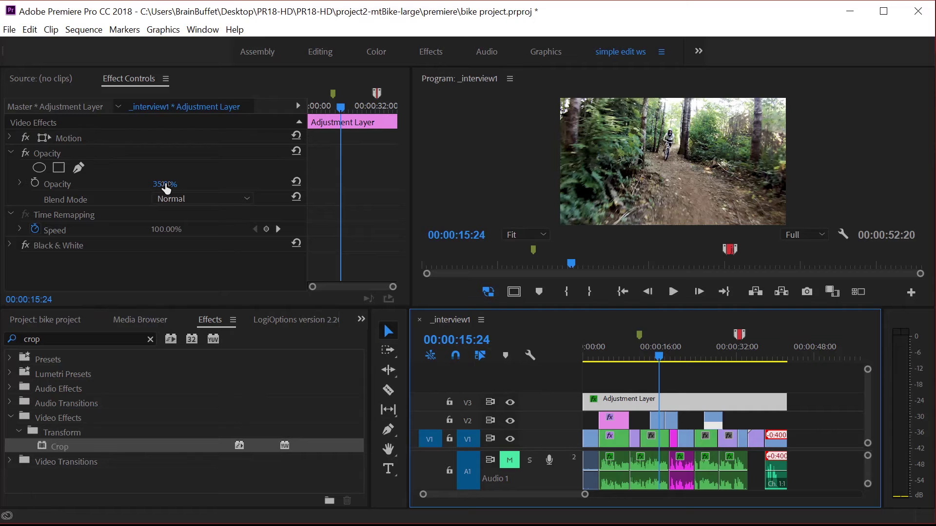
left_click_drag(165, 189, 178, 188)
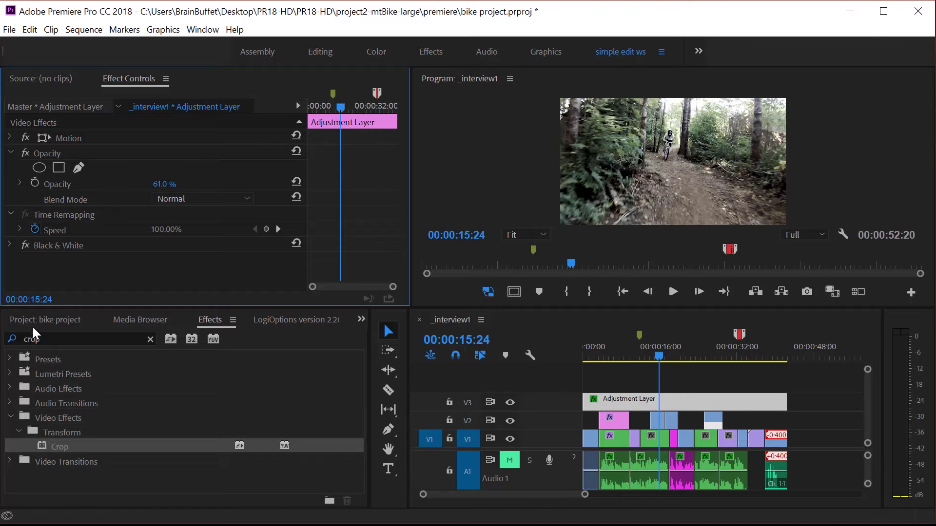
Place a second Adjustment Layer on track V4 and select it
left_click(57, 321)
left_click_drag(76, 432, 787, 382)
left_click(666, 399)
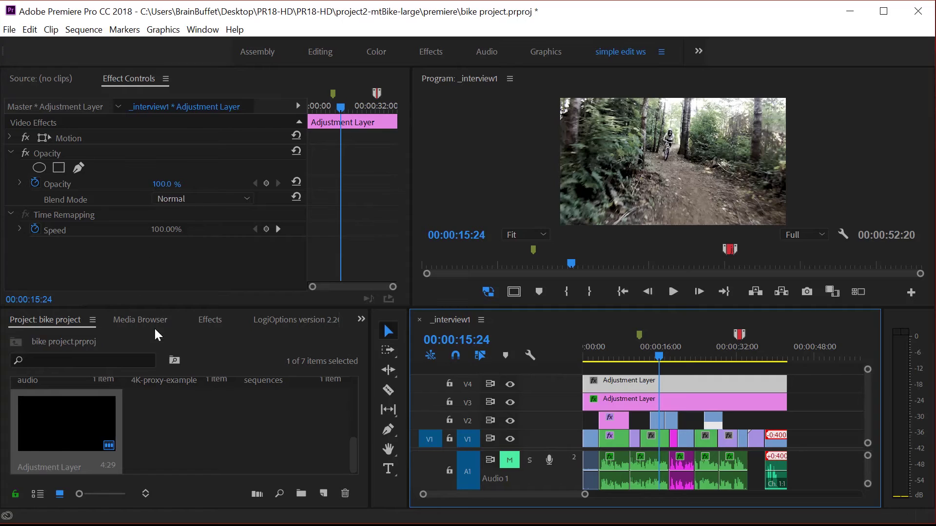
Apply Crop to the V4 adjustment layer and set Top to 10%
left_click(210, 320)
left_click_drag(55, 446, 620, 384)
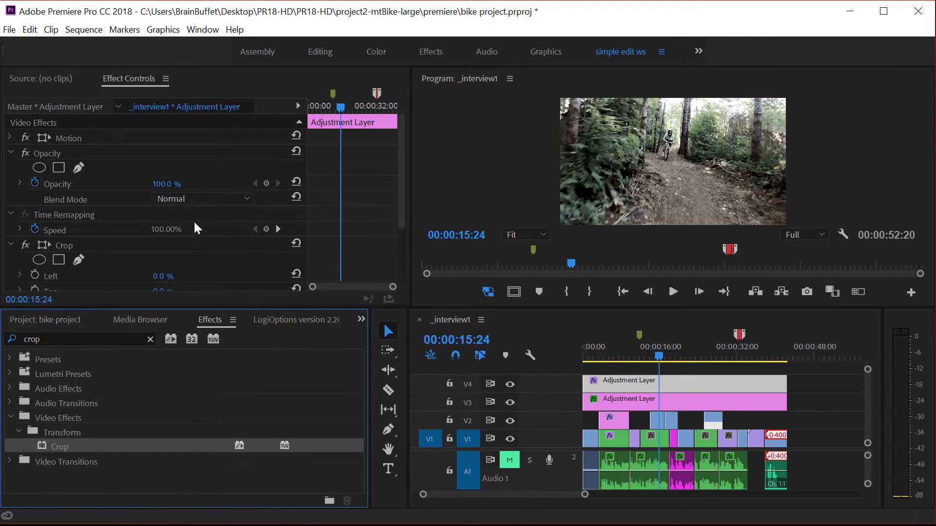
scroll(194, 214, "down", 4)
scroll(191, 219, "down", 1)
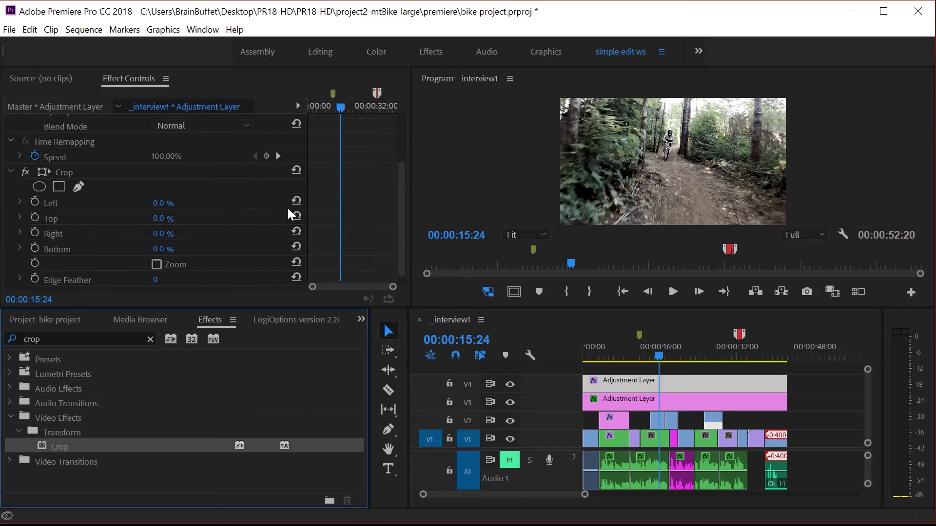
left_click(162, 220)
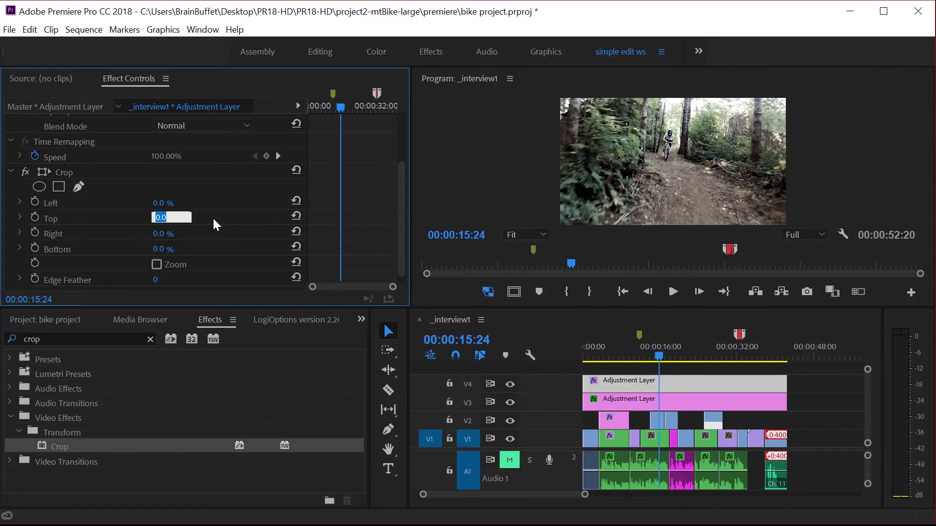
type("10")
key("Return")
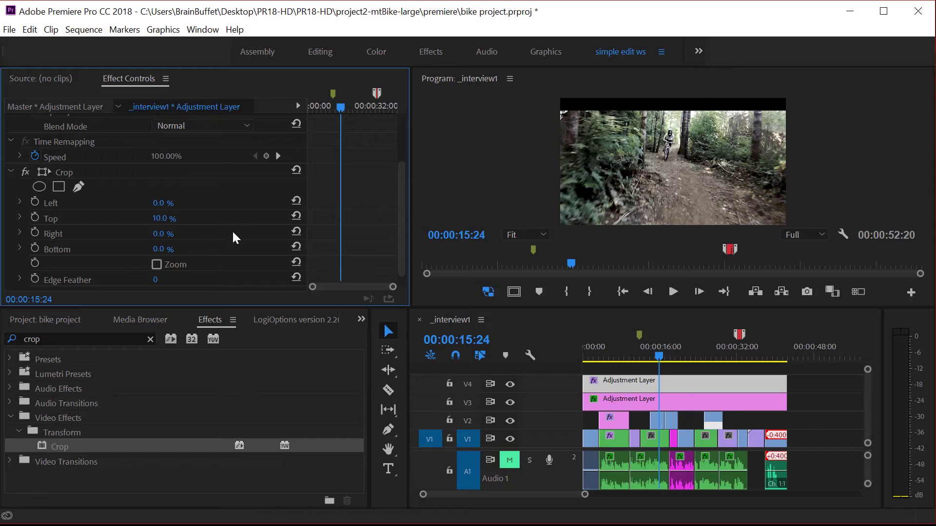
Set Crop Bottom to 10% and leave Edge Feather at 0
left_click(158, 249)
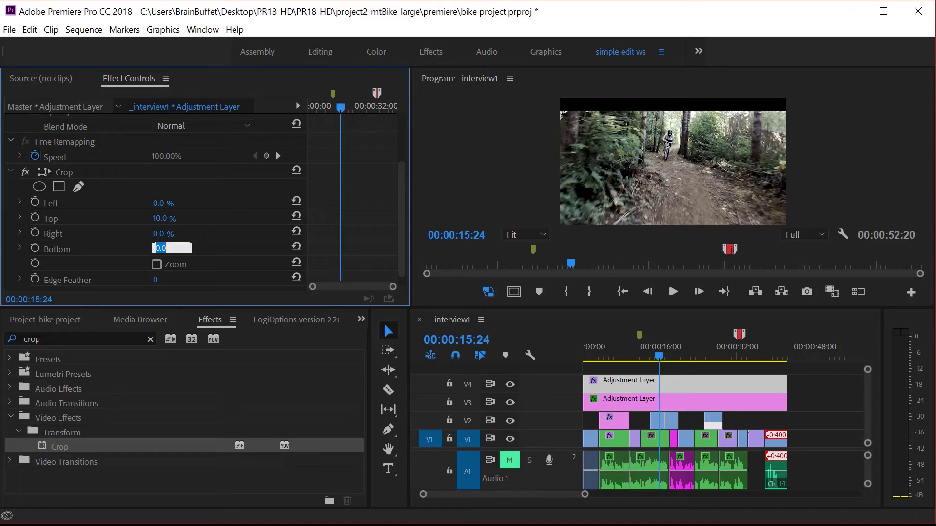
left_click(118, 249)
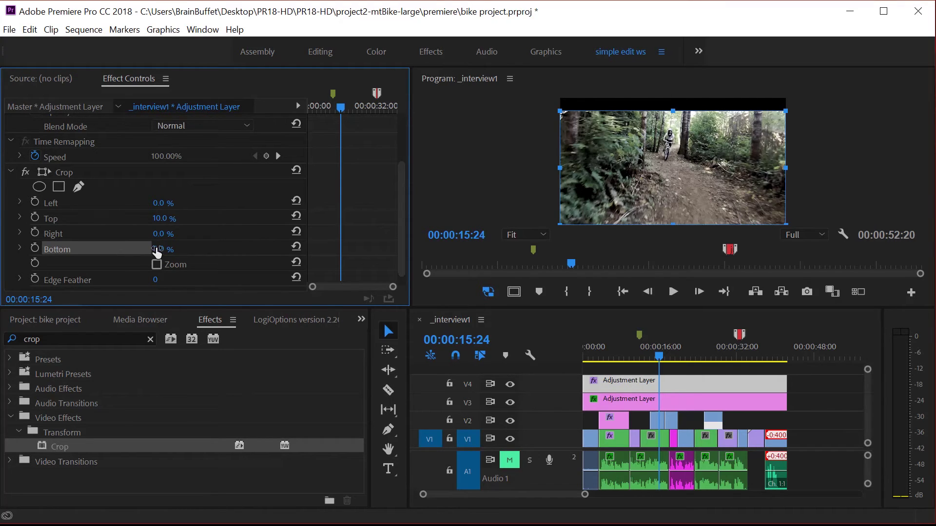
left_click_drag(157, 250, 172, 250)
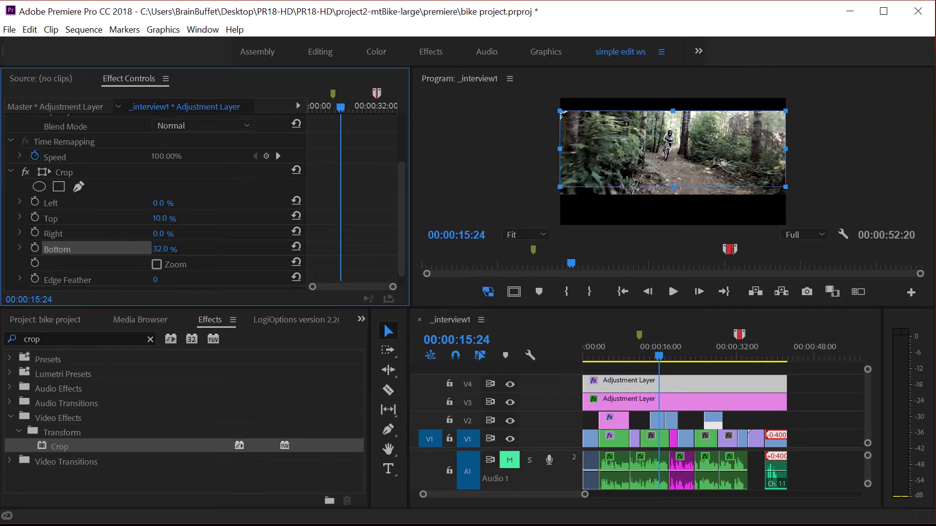
left_click(160, 249)
type("1")
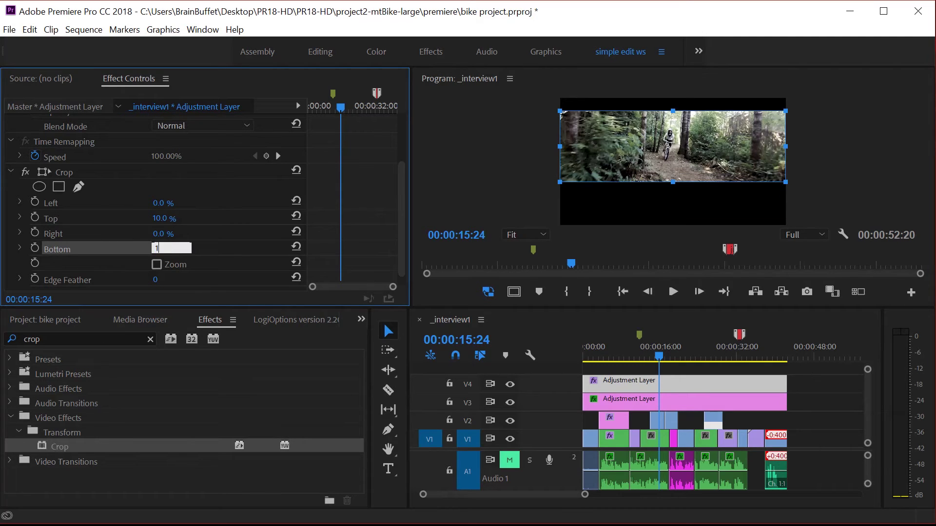
type("0")
key("Return")
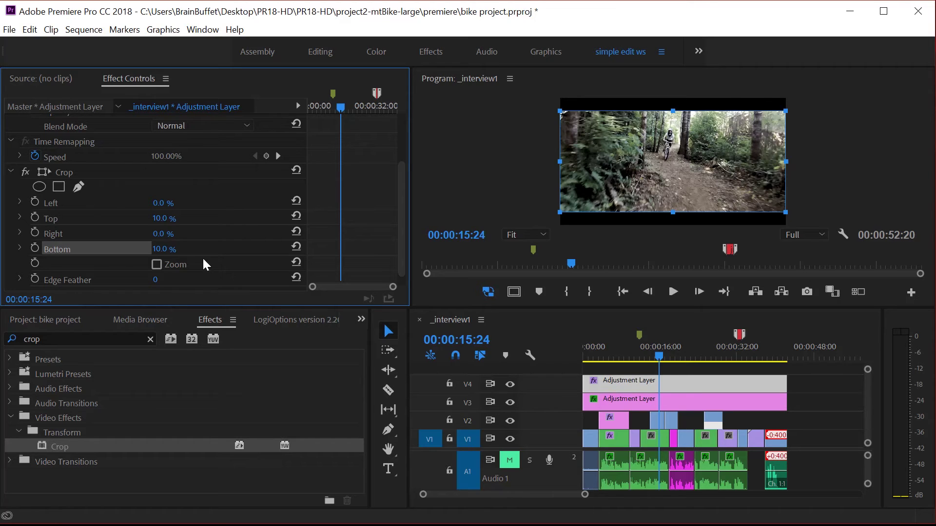
left_click_drag(155, 280, 183, 280)
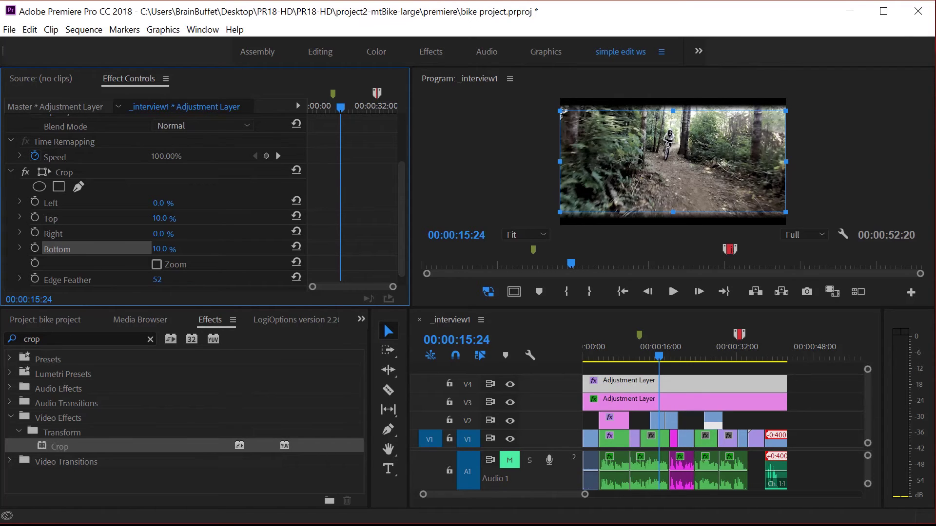
left_click(295, 276)
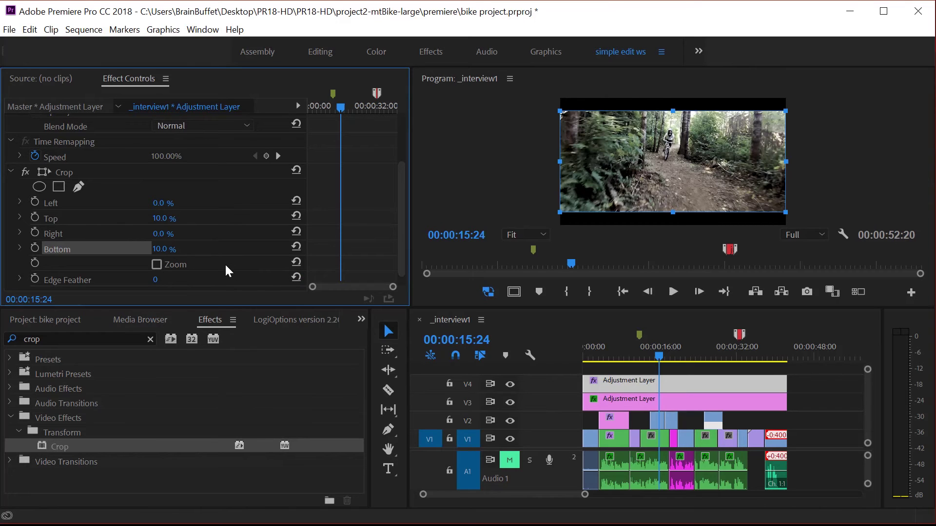
Play the sequence and move to the interview shot at 00:00:07:09
left_click(657, 360)
key("space")
left_click_drag(652, 353, 618, 356)
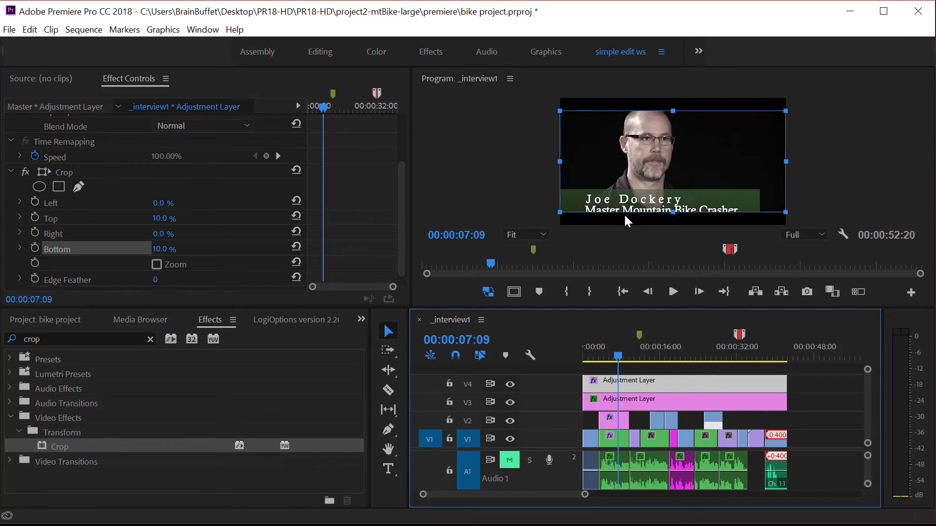
Show the V2 lower-third title's Transform settings, try then undo a Position Y change
left_click(613, 421)
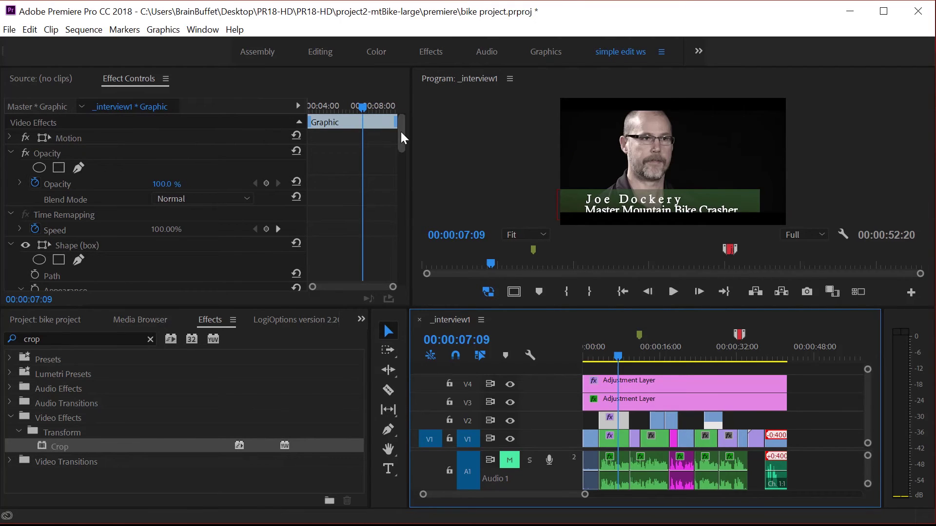
left_click_drag(402, 133, 396, 291)
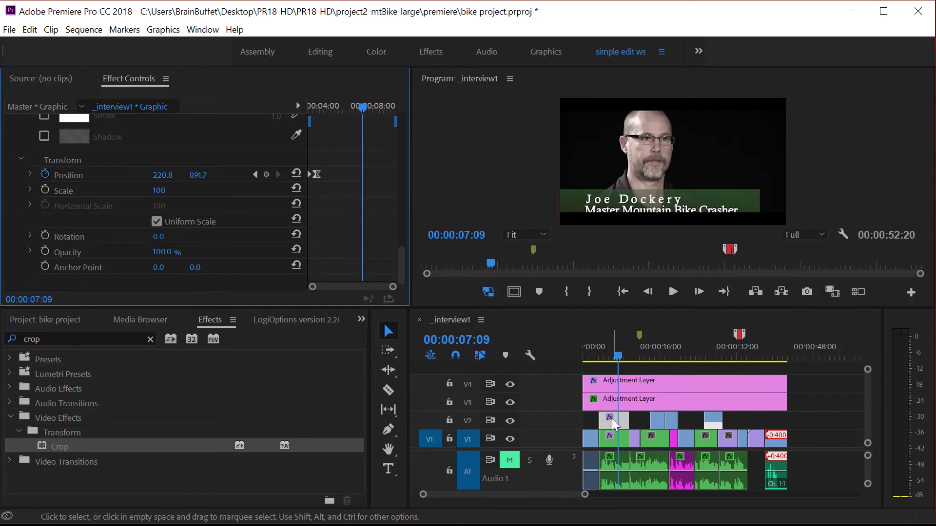
mouse_move(345, 158)
left_mouse_down()
mouse_move(282, 197)
mouse_move(334, 171)
left_mouse_up()
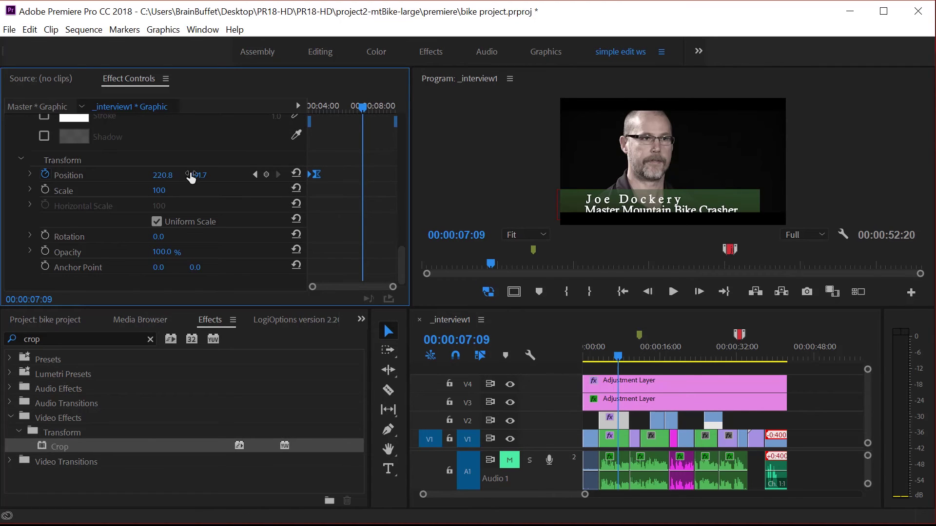
left_click_drag(198, 175, 153, 175)
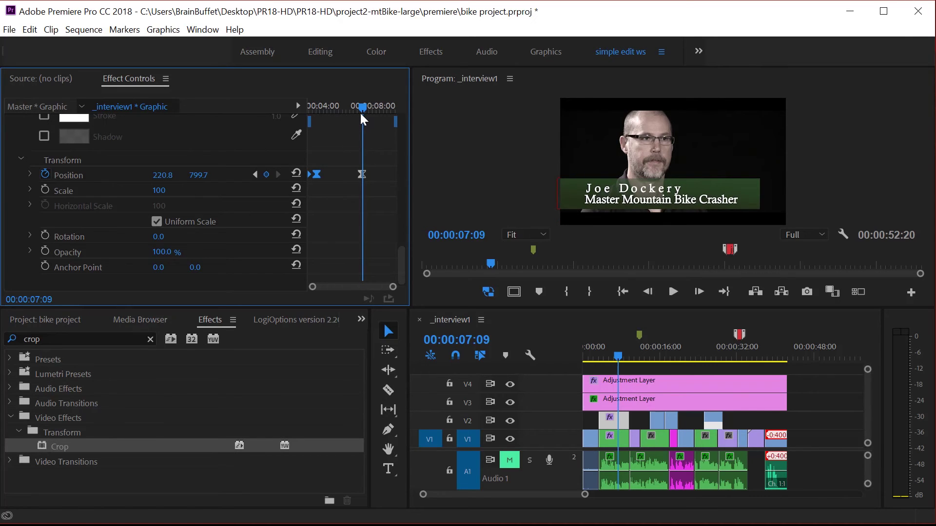
key("ctrl+z")
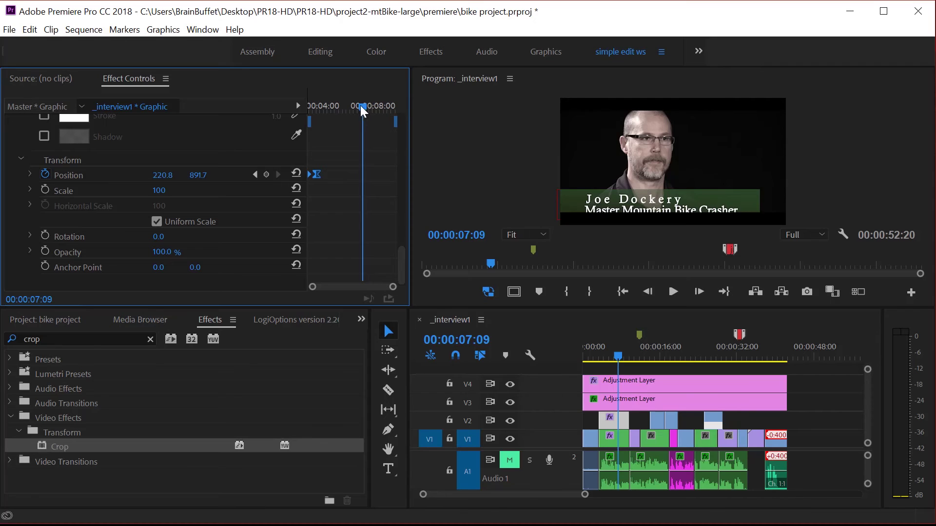
left_click_drag(360, 106, 309, 119)
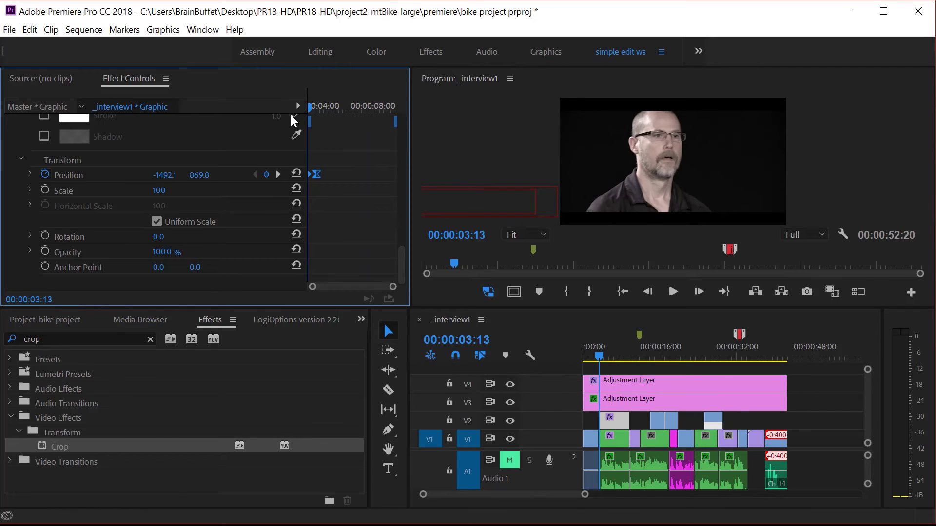
Park the playhead at 00:00:04:12 where the title shows and expand the graphic's Motion effect
left_click_drag(396, 242, 385, 116)
left_click(64, 138)
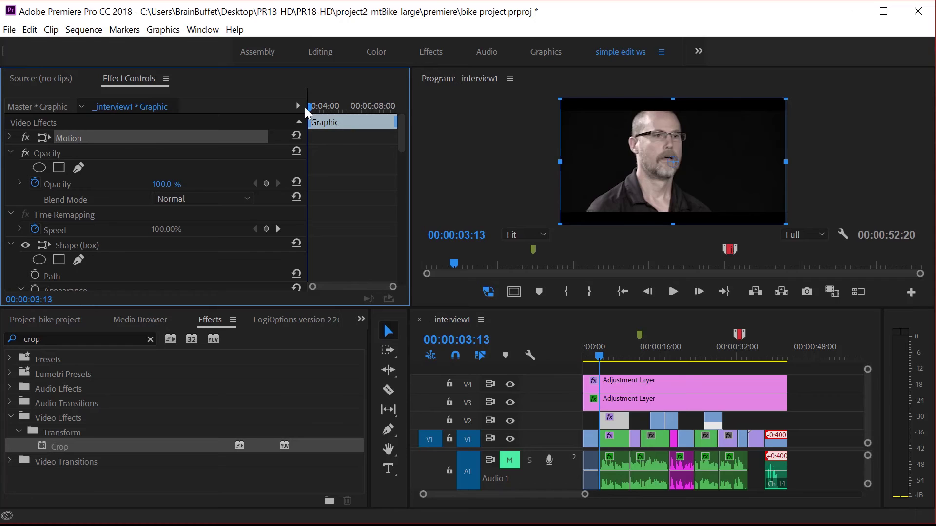
left_click_drag(308, 106, 321, 107)
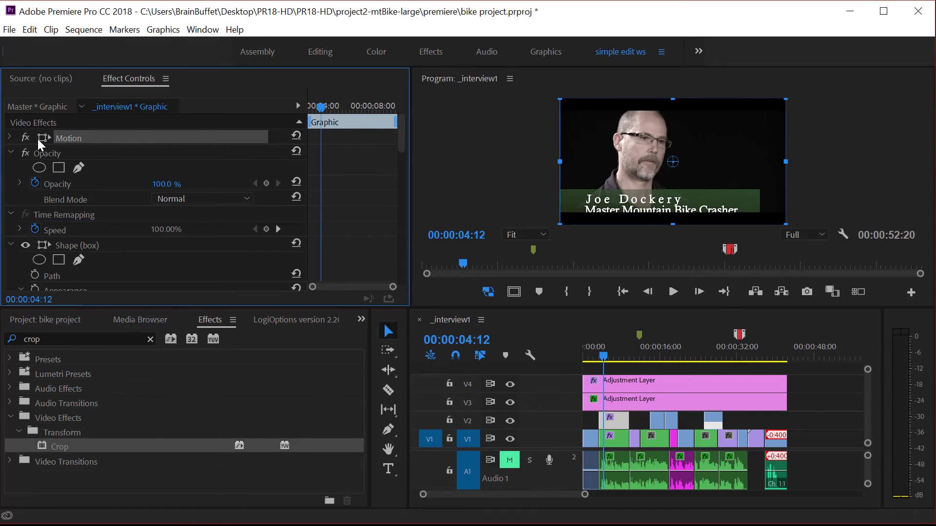
left_click(10, 136)
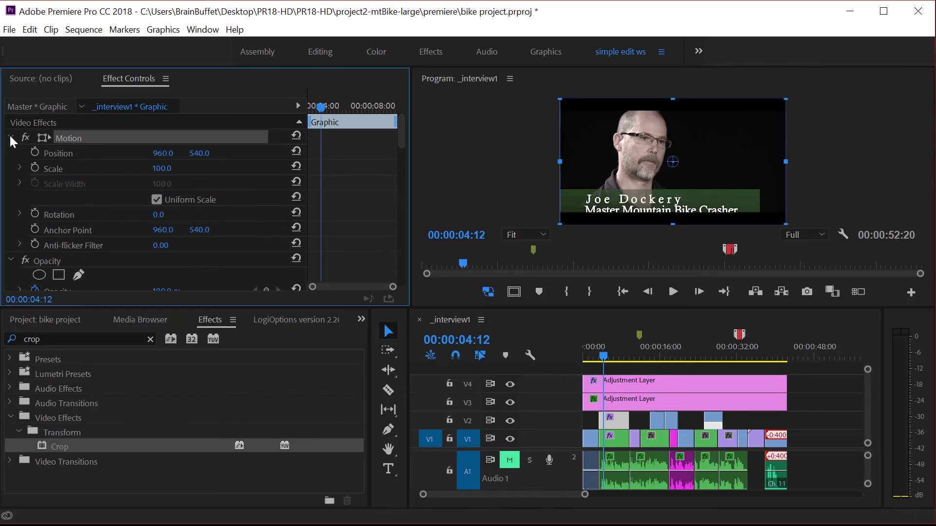
Undo an accidental horizontal shift of the title and preview its entrance
mouse_move(159, 157)
left_mouse_down()
mouse_move(214, 154)
mouse_move(148, 154)
left_mouse_up()
key("ctrl+z")
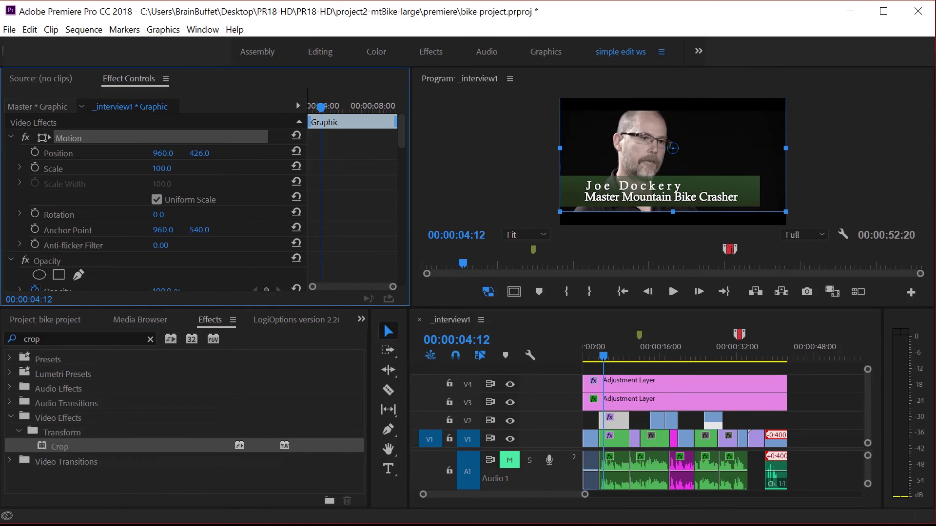
mouse_move(322, 106)
left_mouse_down()
mouse_move(302, 108)
mouse_move(320, 107)
left_mouse_up()
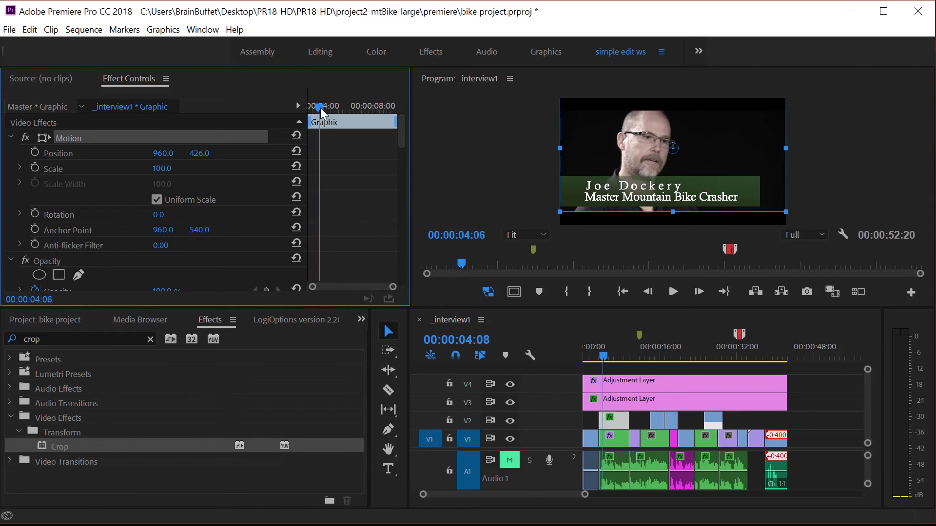
left_click(10, 136)
left_click(10, 138)
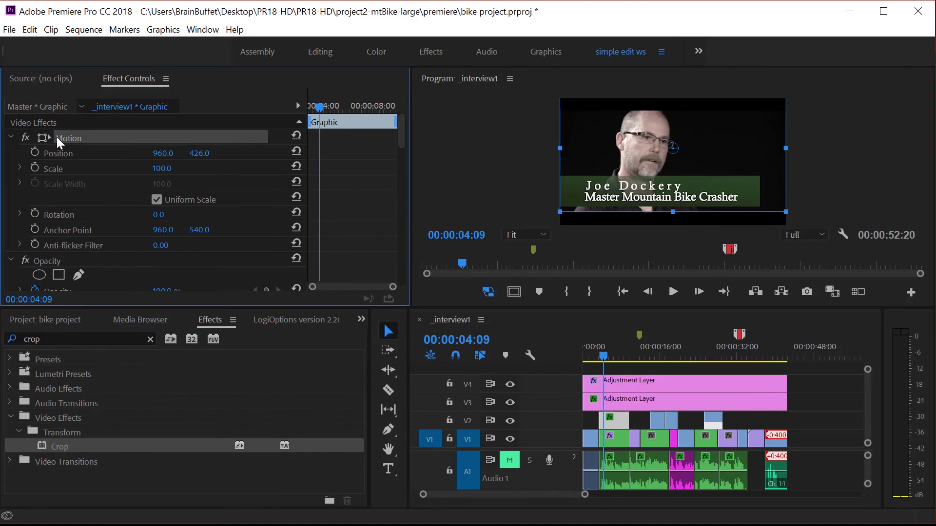
left_click(10, 139)
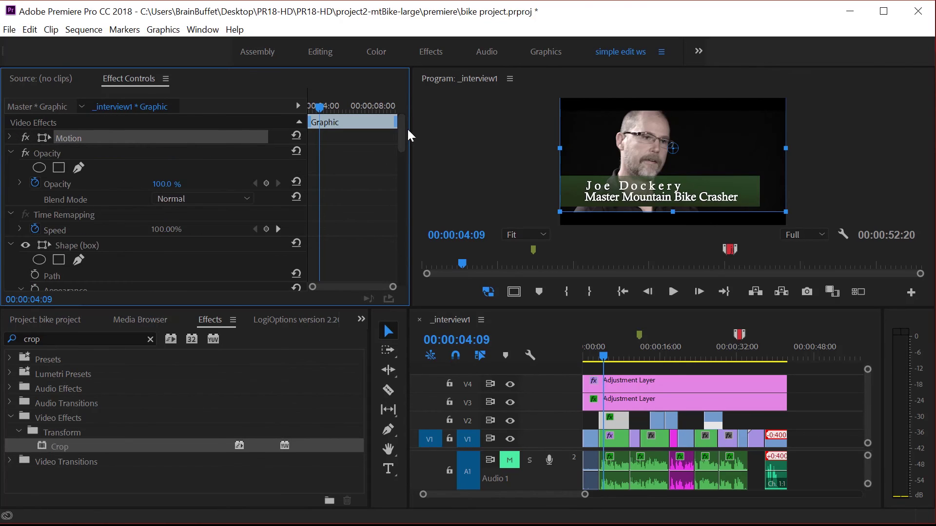
left_click_drag(400, 137, 397, 266)
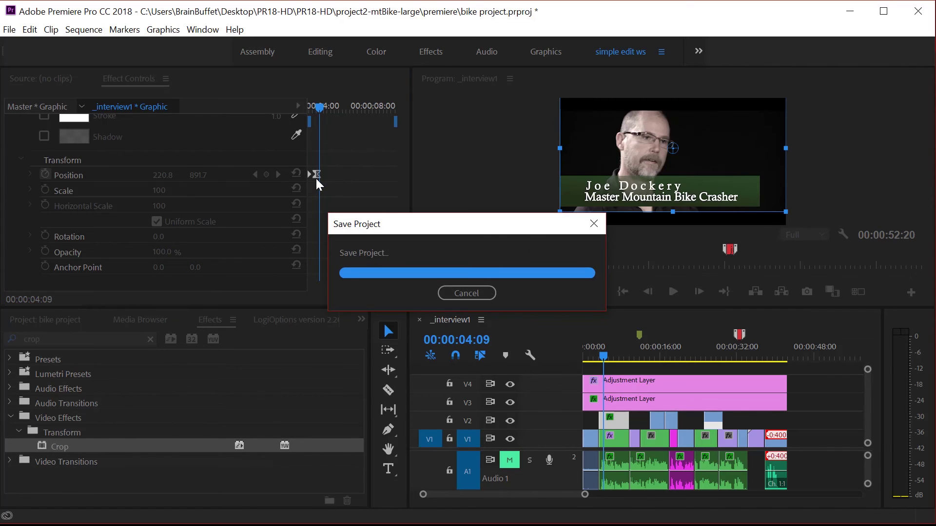
Return the playhead to 00:00:00:00 and play the _interview1 sequence from the start
left_click_drag(403, 265, 417, 124)
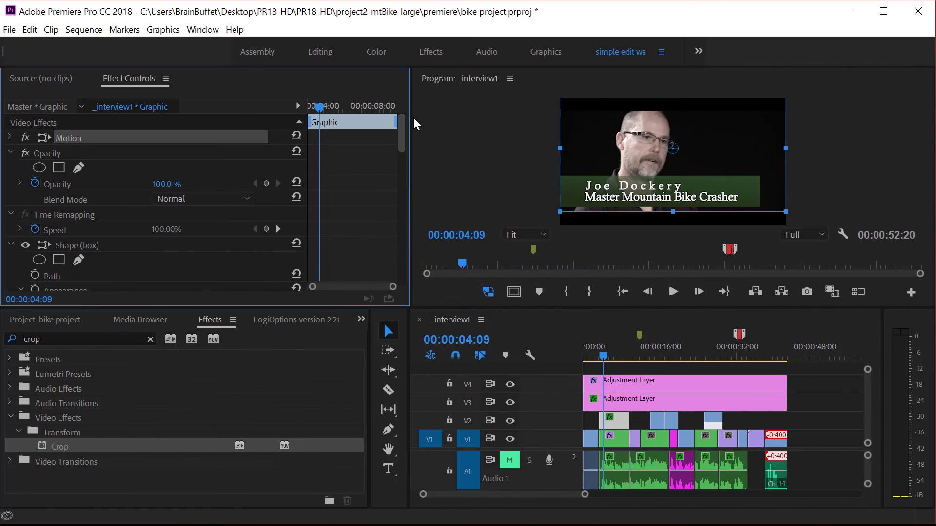
left_click_drag(603, 361, 563, 363)
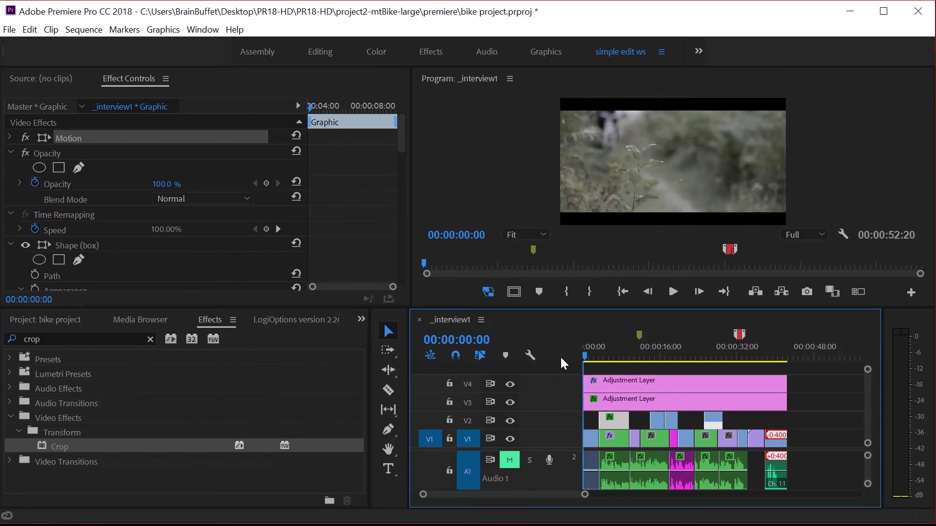
key("space")
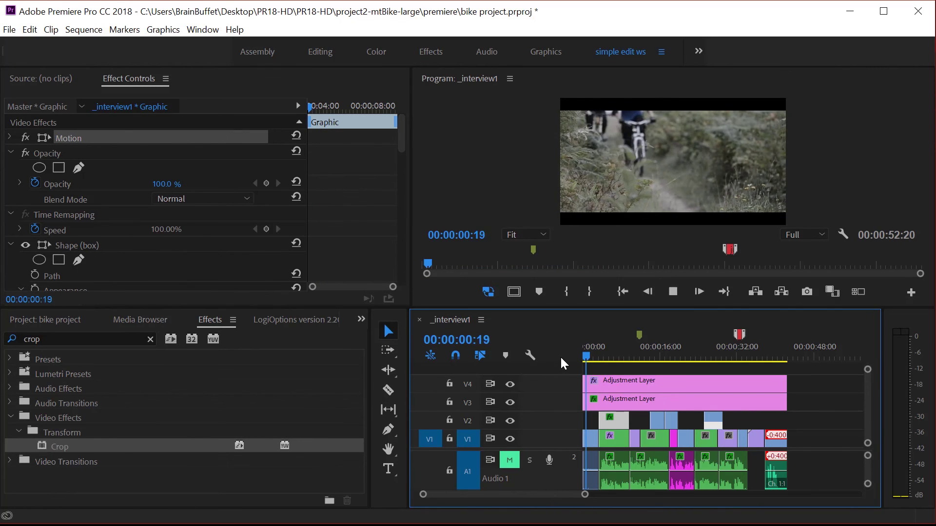